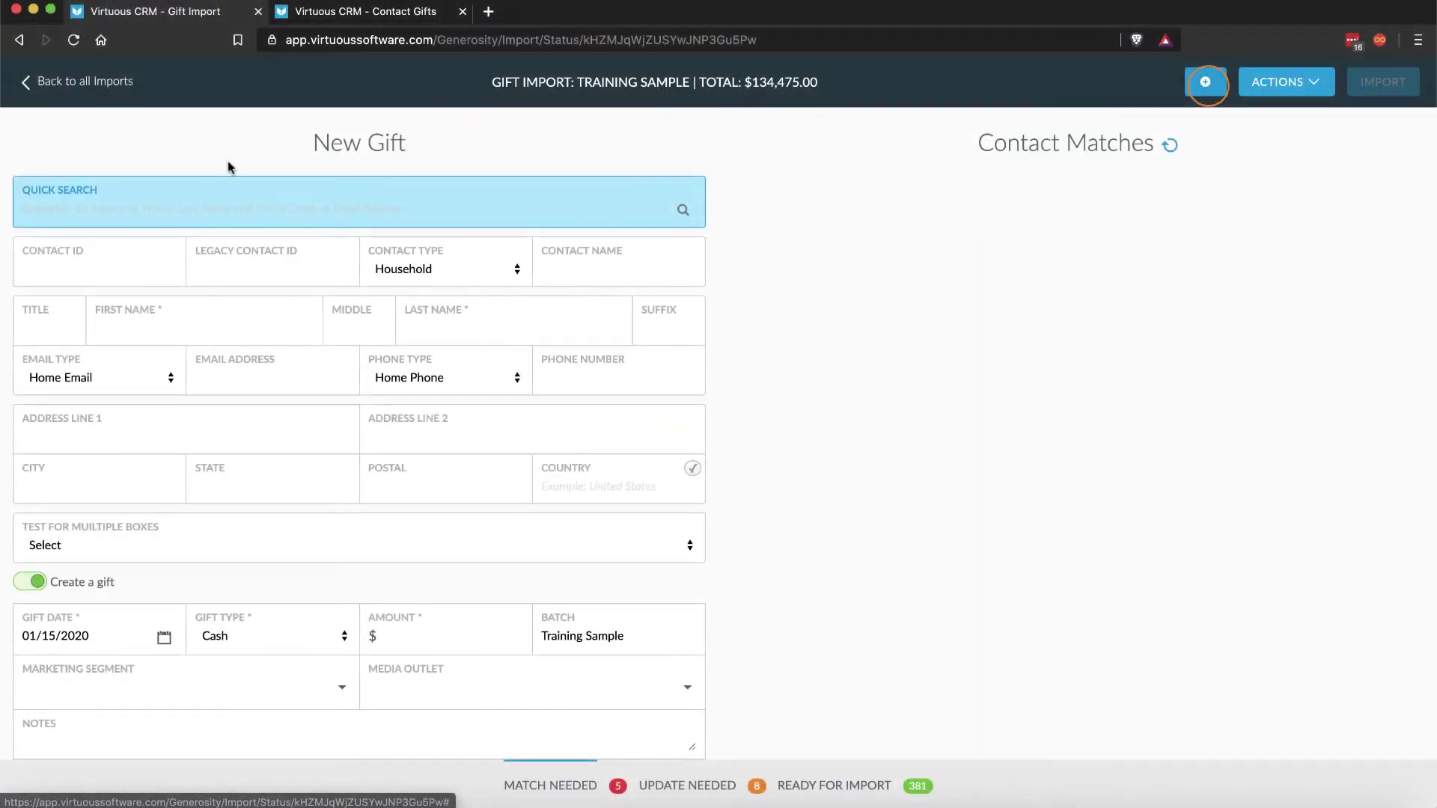
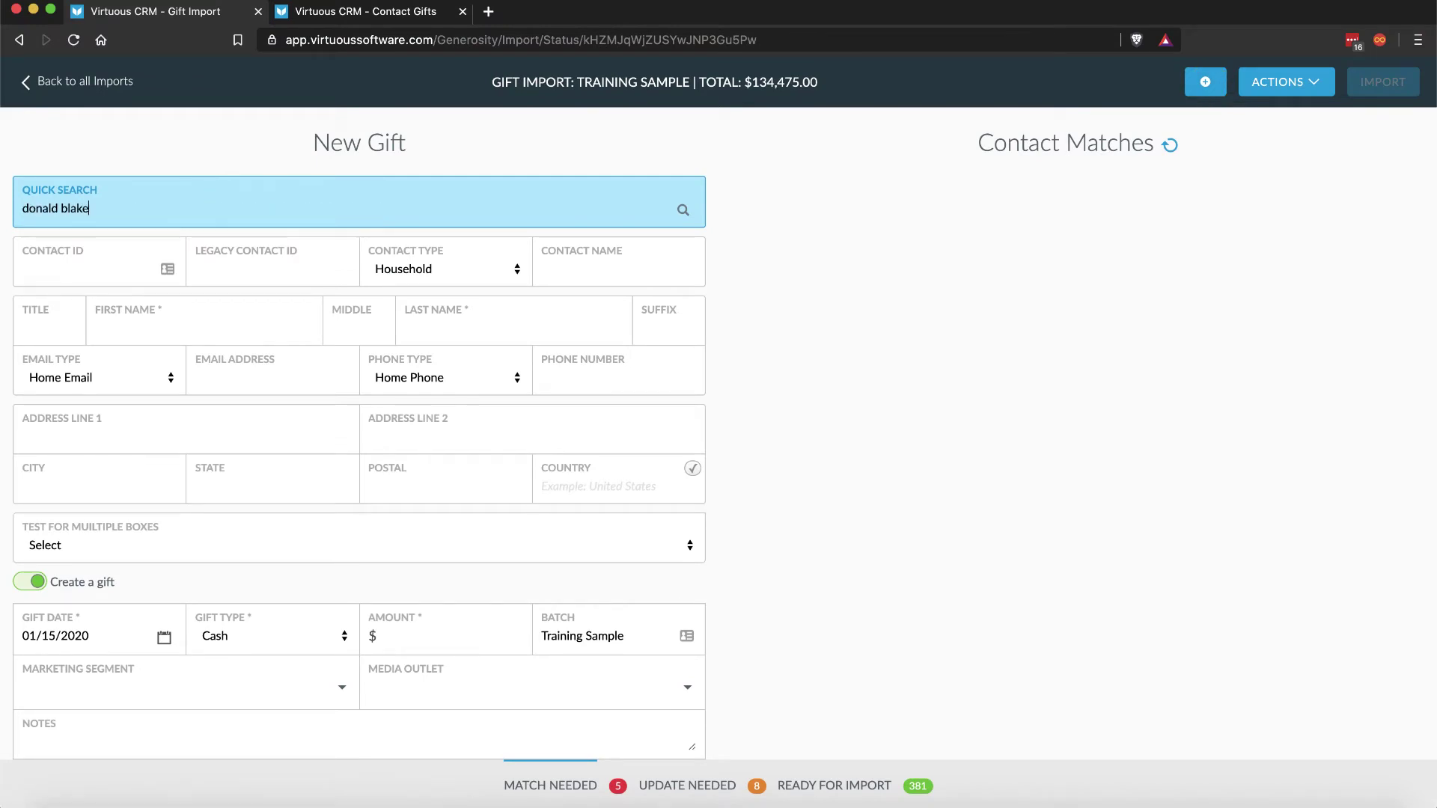
Step: Search for the donor and match the new gift to their contact record
key("Return")
left_click(1040, 446)
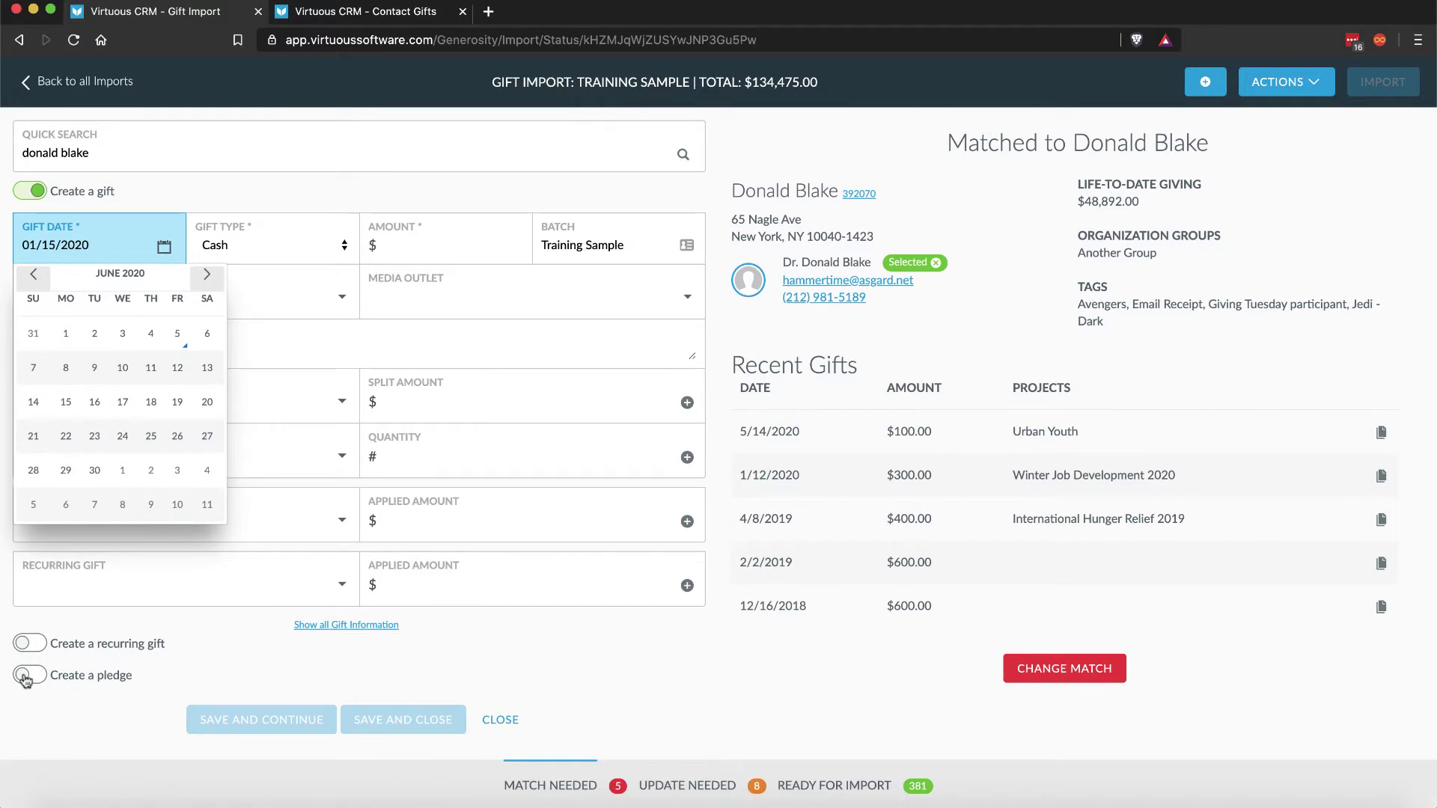
Step: Add a $5000 quarterly pledge due 06/05/2022, previewing ten $500 payments
left_click(25, 678)
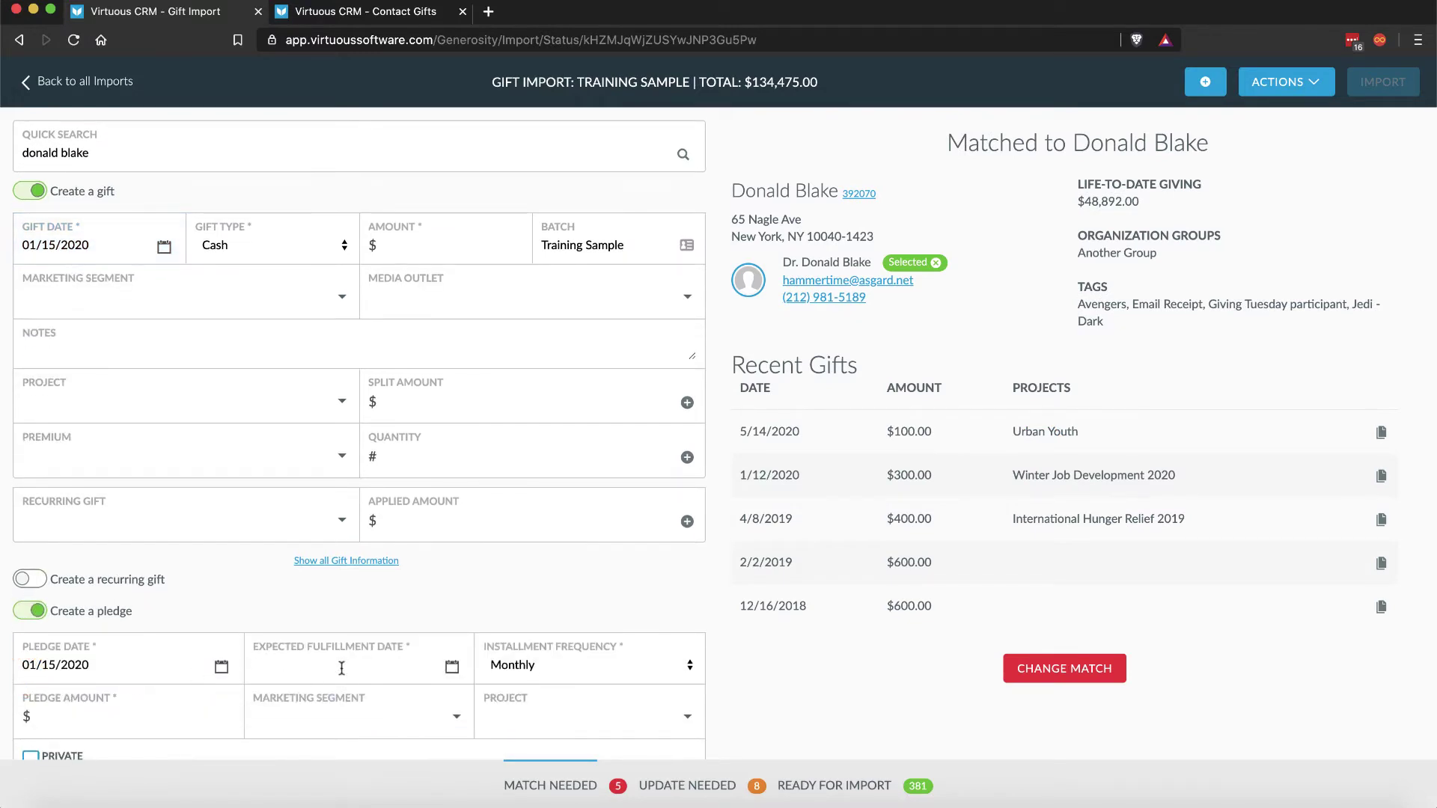
left_click(341, 668)
key("BackSpace")
type("2")
scroll(518, 585, "down", 2)
left_click(515, 577)
left_click(534, 572)
left_click(142, 631)
type("5000")
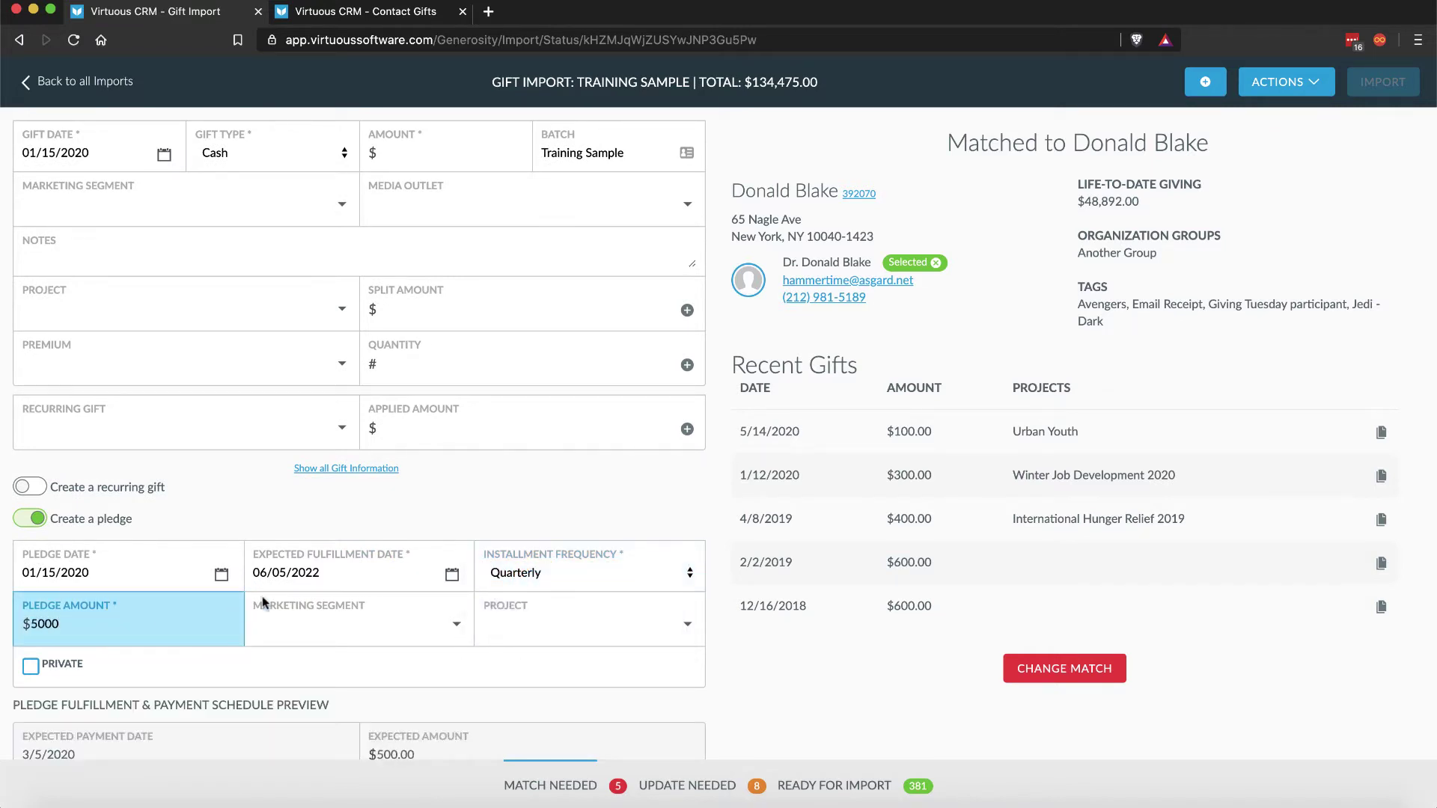
scroll(287, 592, "down", 7)
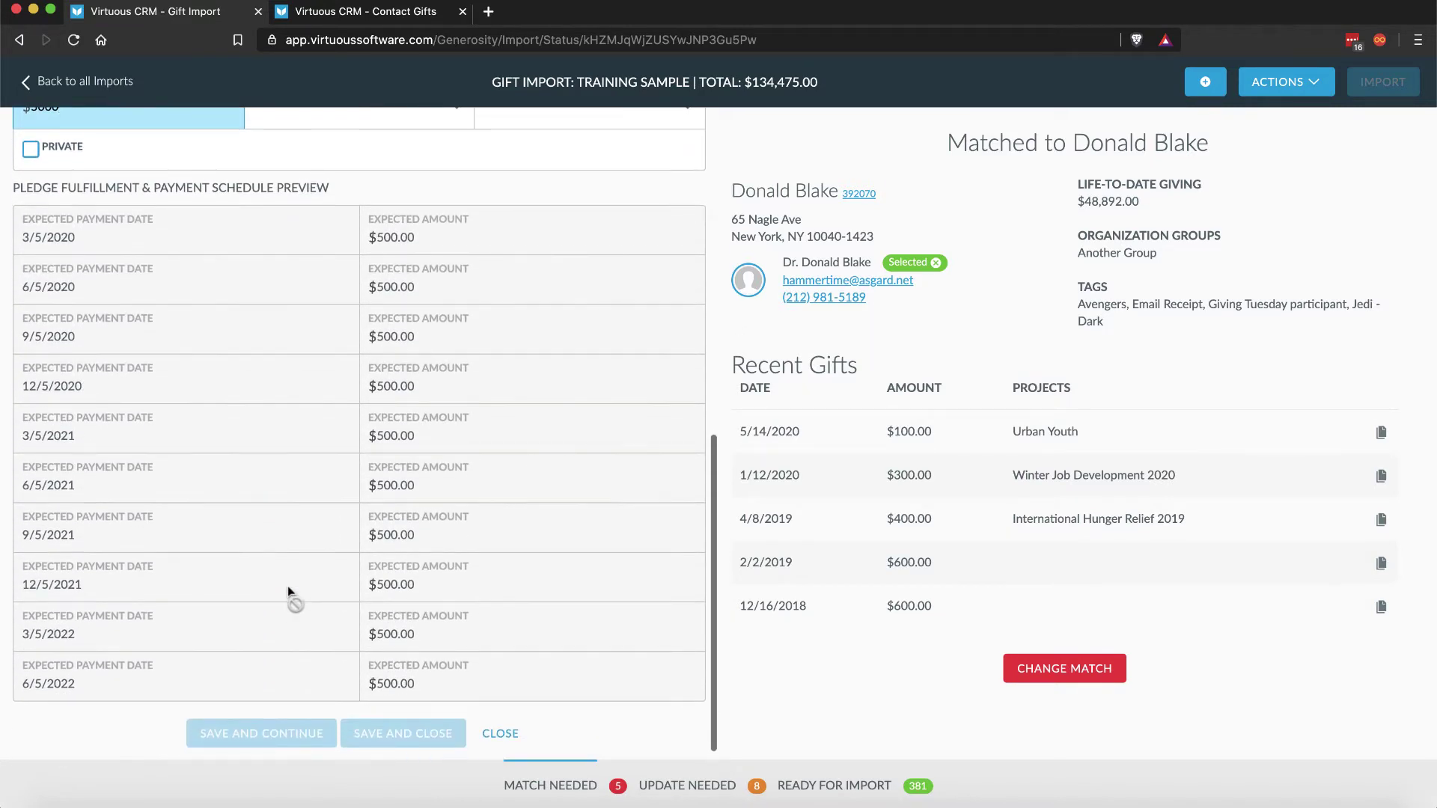
left_click(345, 13)
Step: Start a new pledge on the contact's gifts page and pick the Custom installment frequency
left_click(1045, 427)
left_click(1006, 558)
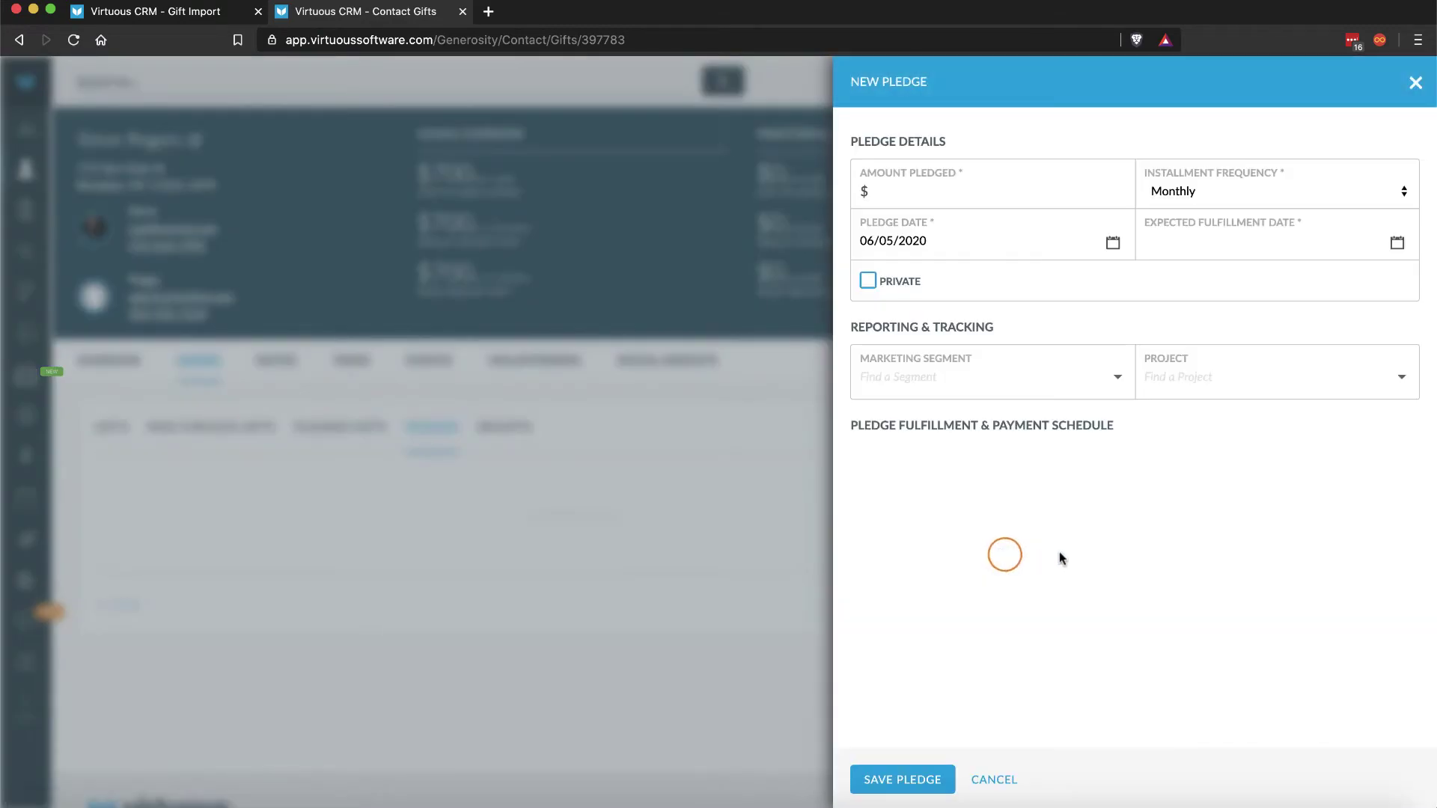
left_click(1237, 188)
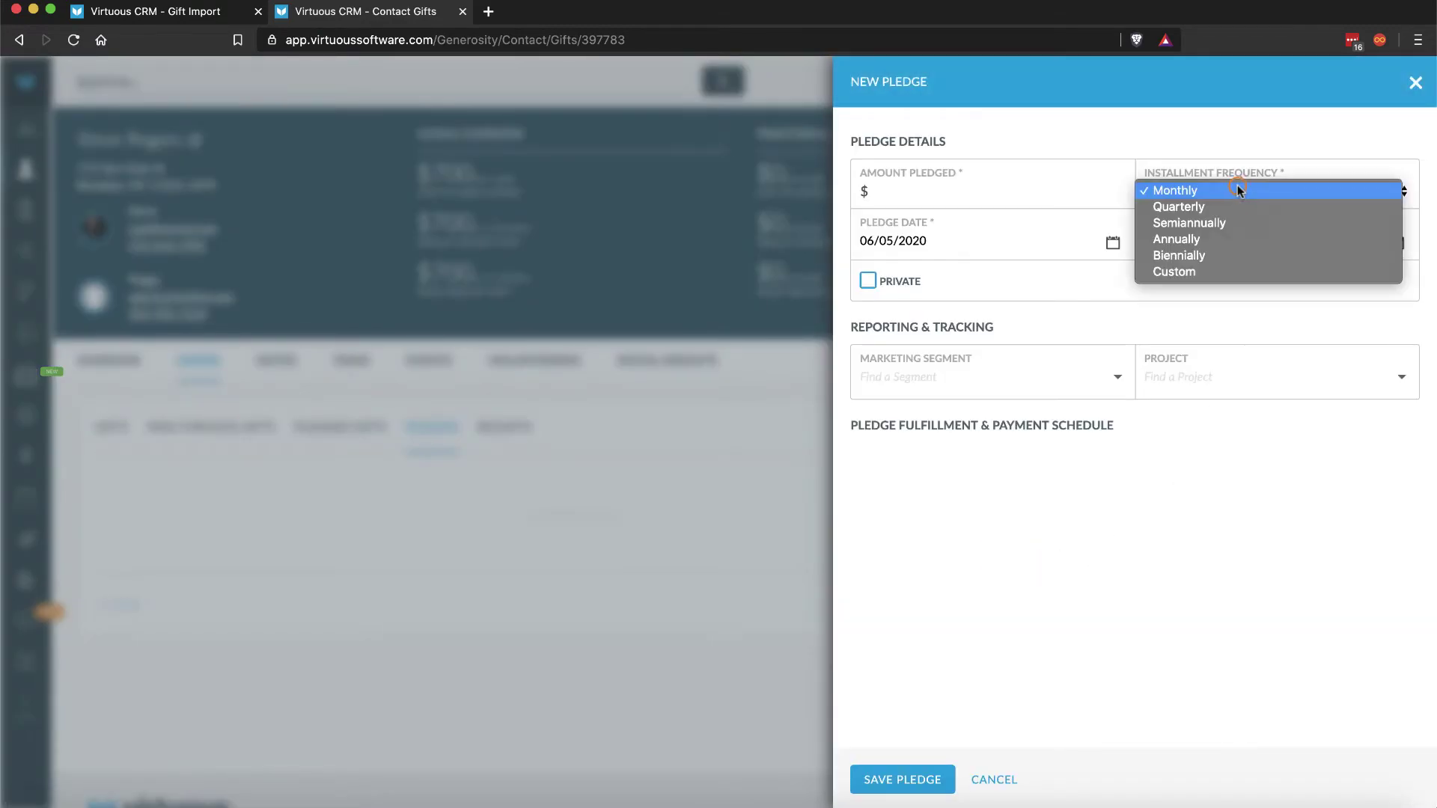
left_click(1224, 272)
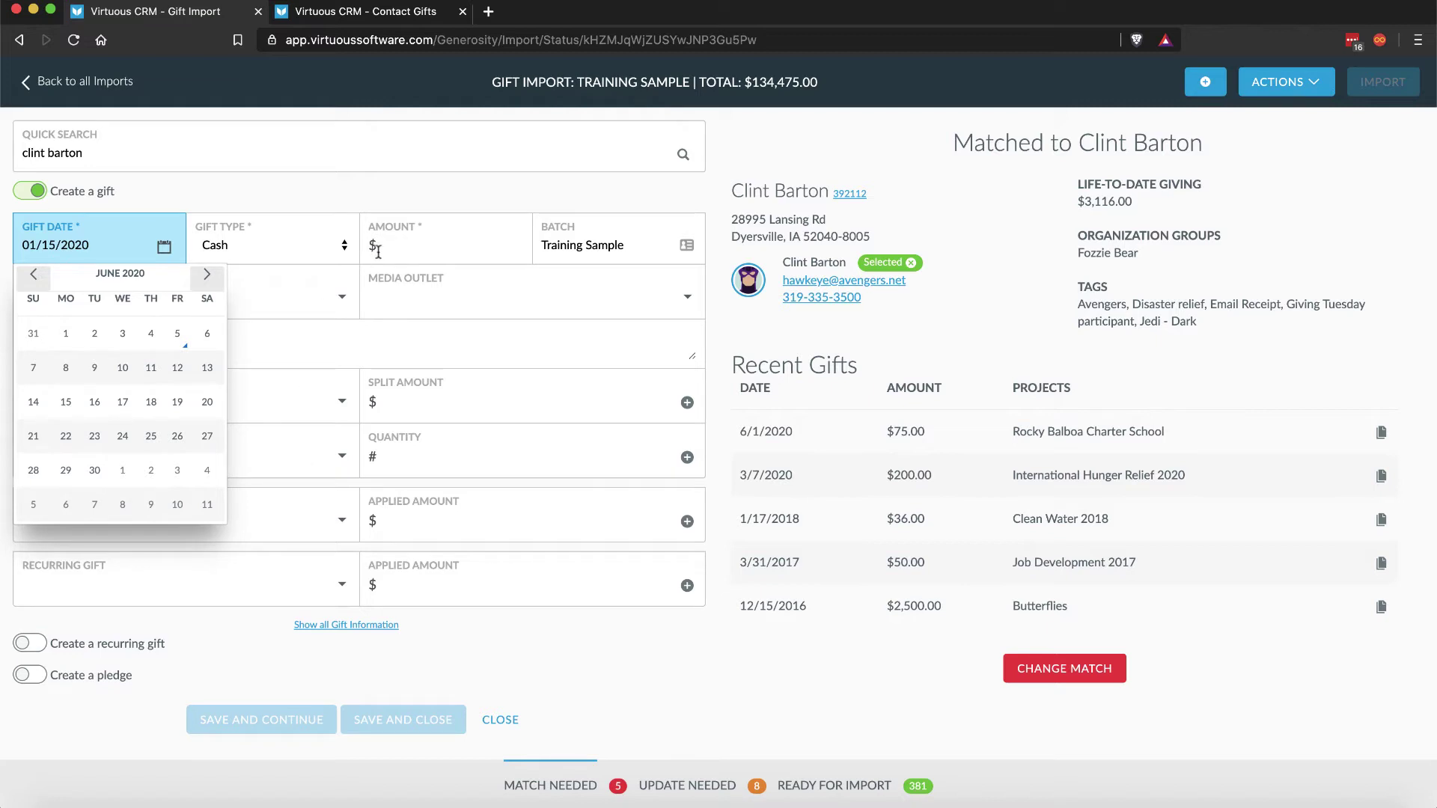
Step: Make the gift a $25 Credit gift paid by Visa
left_click(334, 244)
left_click(285, 274)
left_click(404, 247)
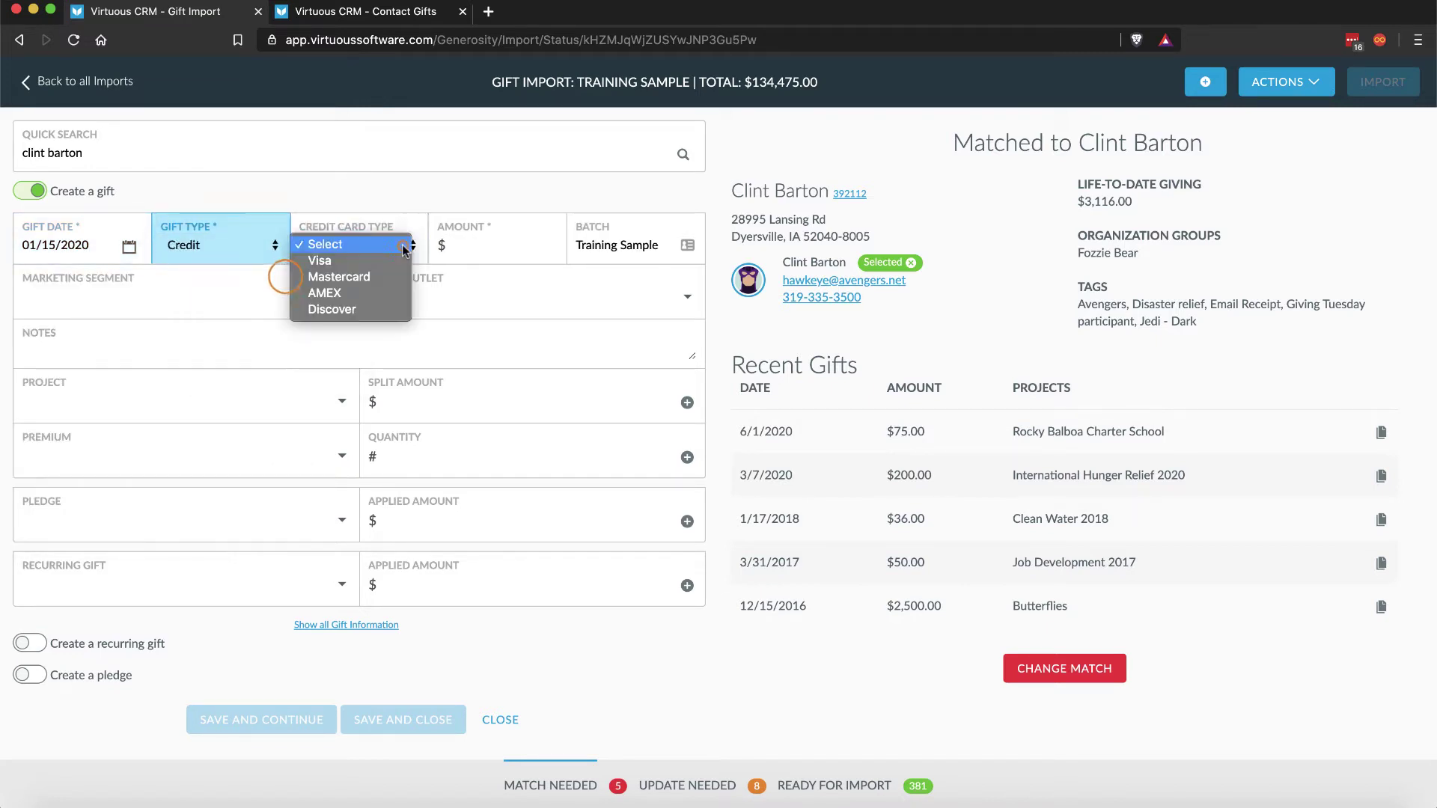
left_click(393, 259)
left_click(473, 246)
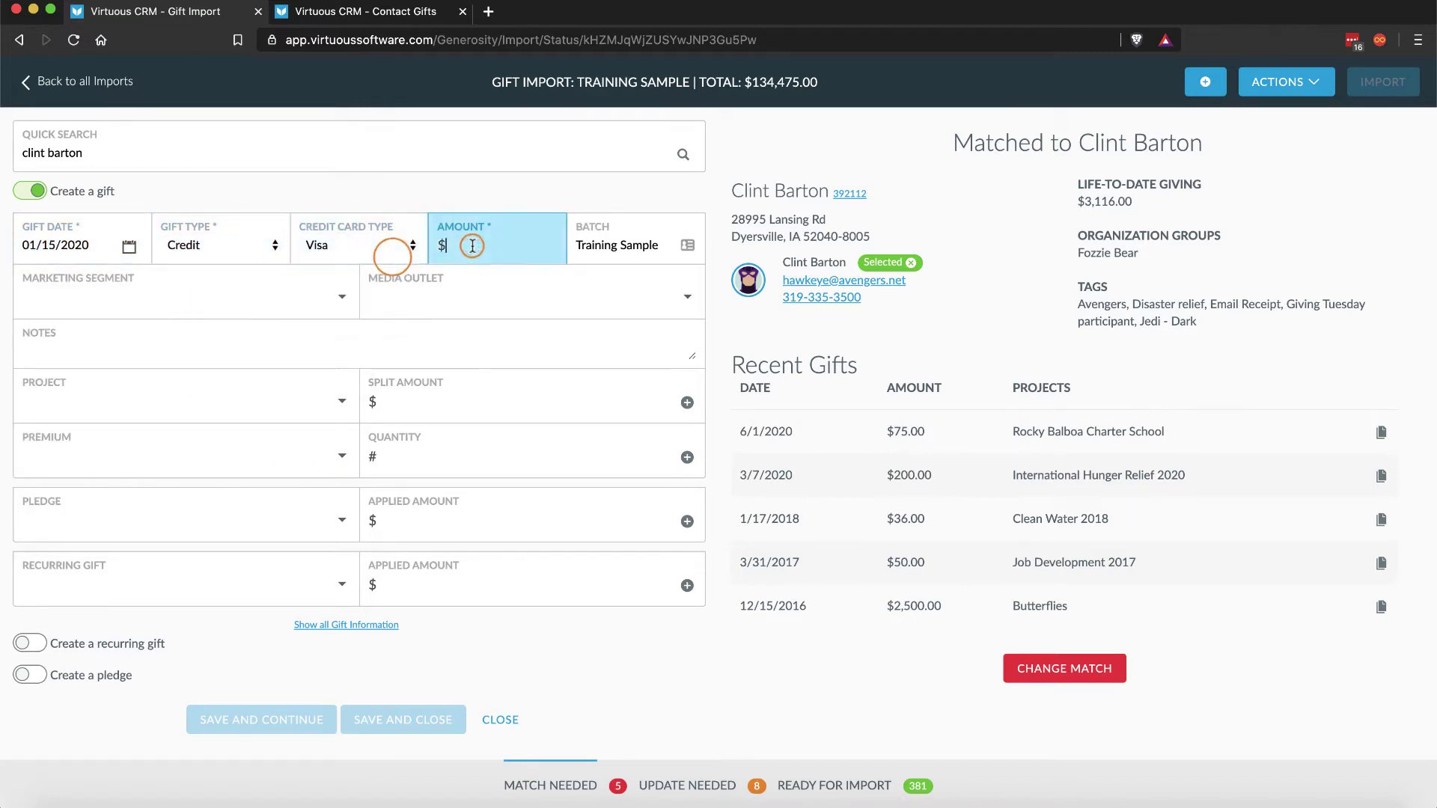
type("25")
Step: Designate the full $25 to Education (ED1234) and enable a recurring gift
left_click(139, 395)
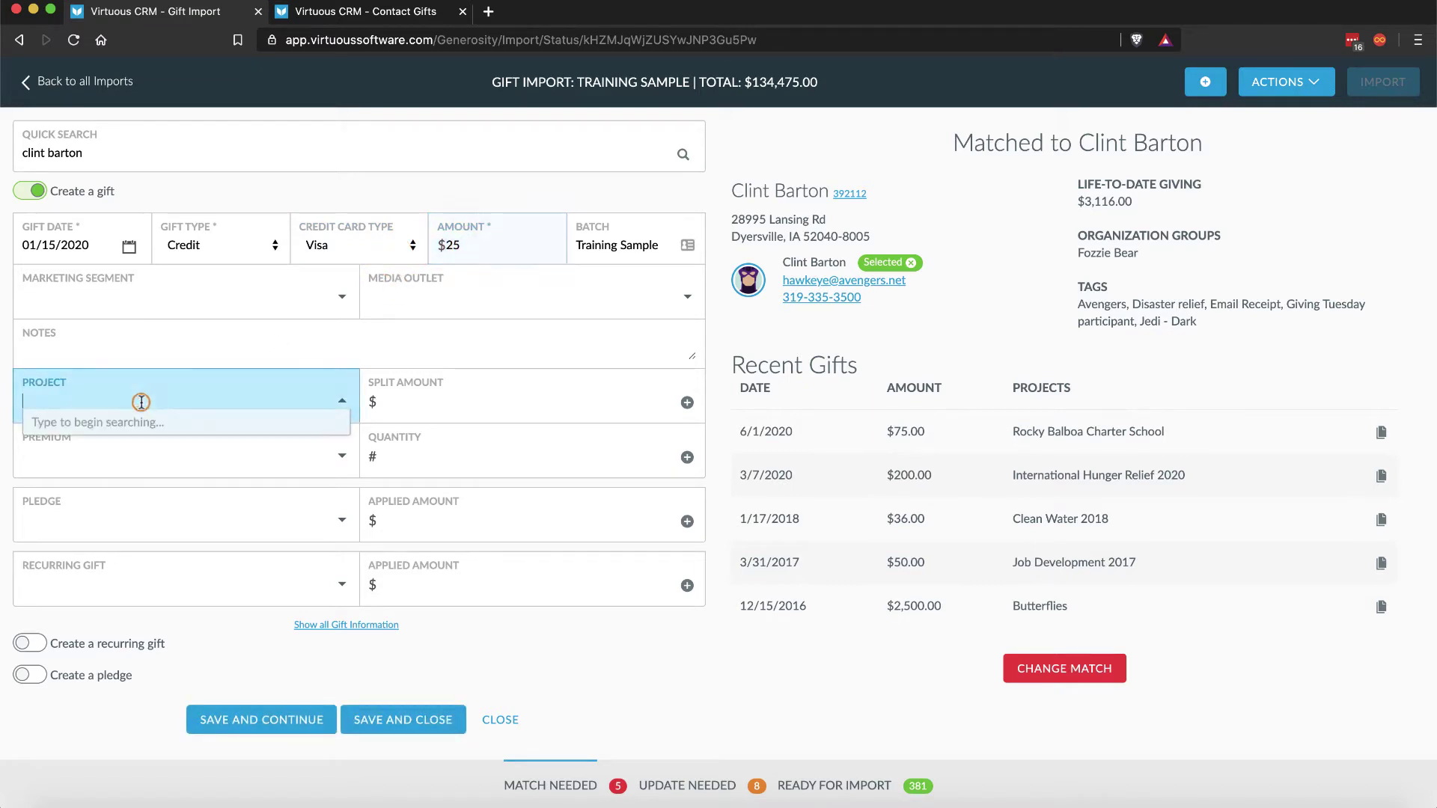
type("edu")
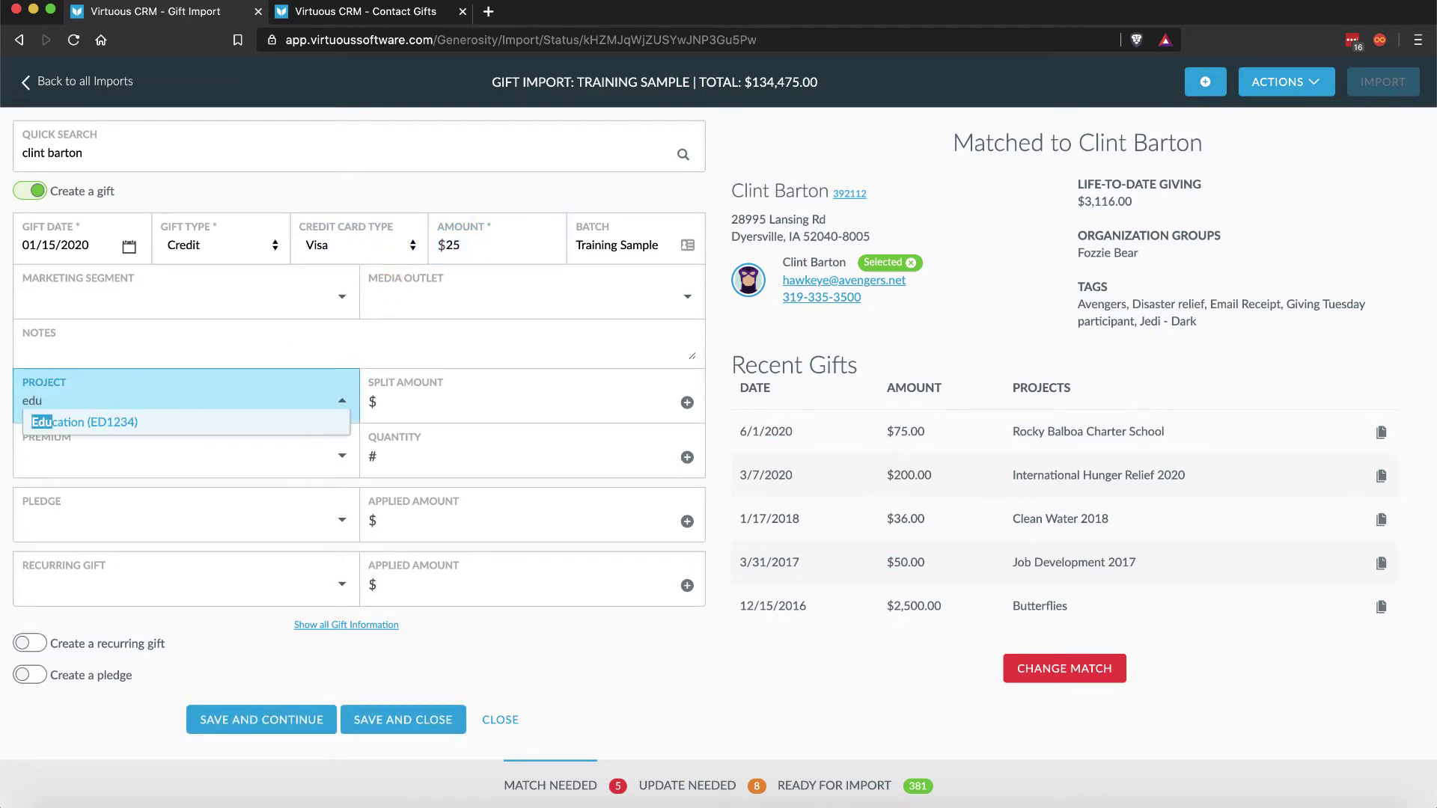
left_click(141, 424)
left_click(407, 401)
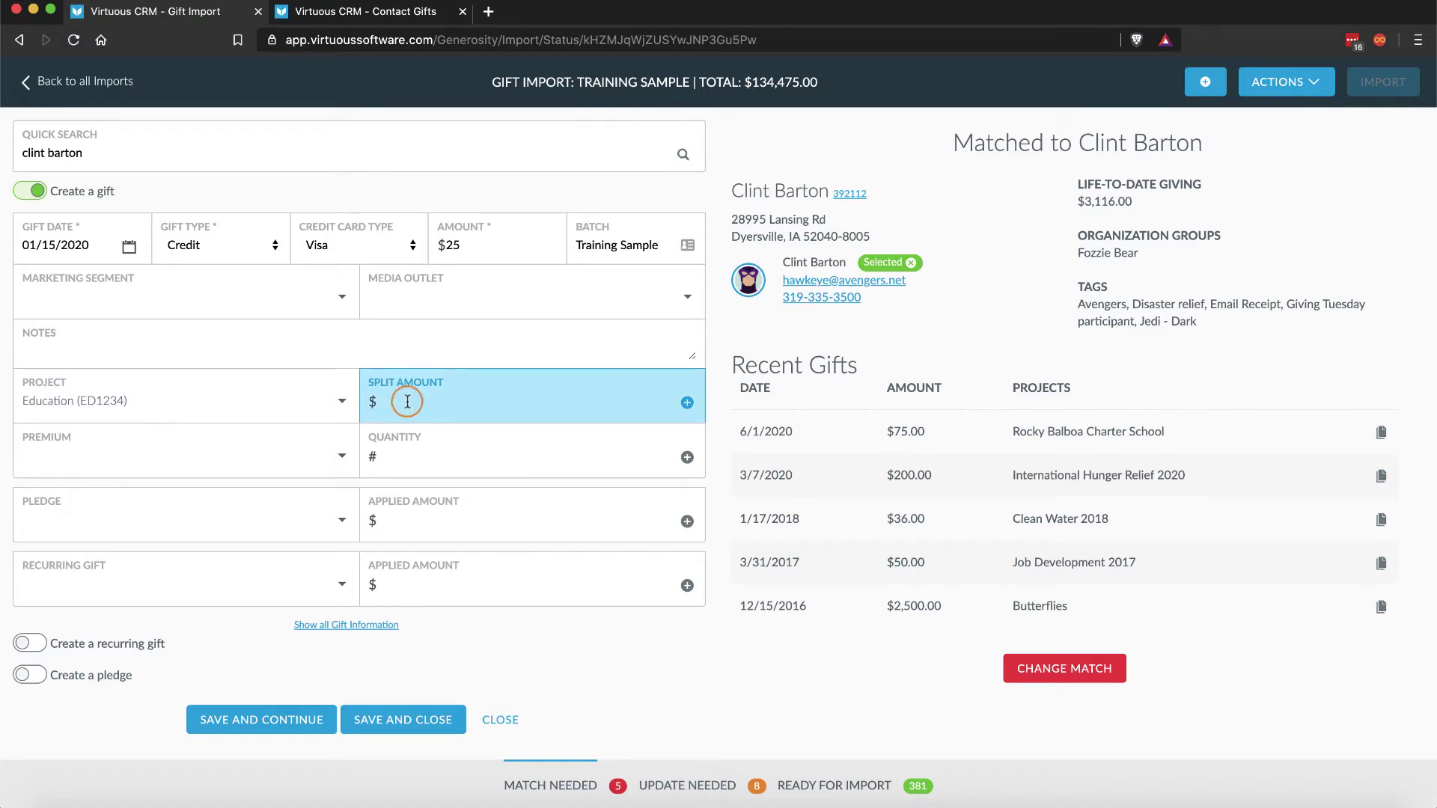
type("25")
key("Return")
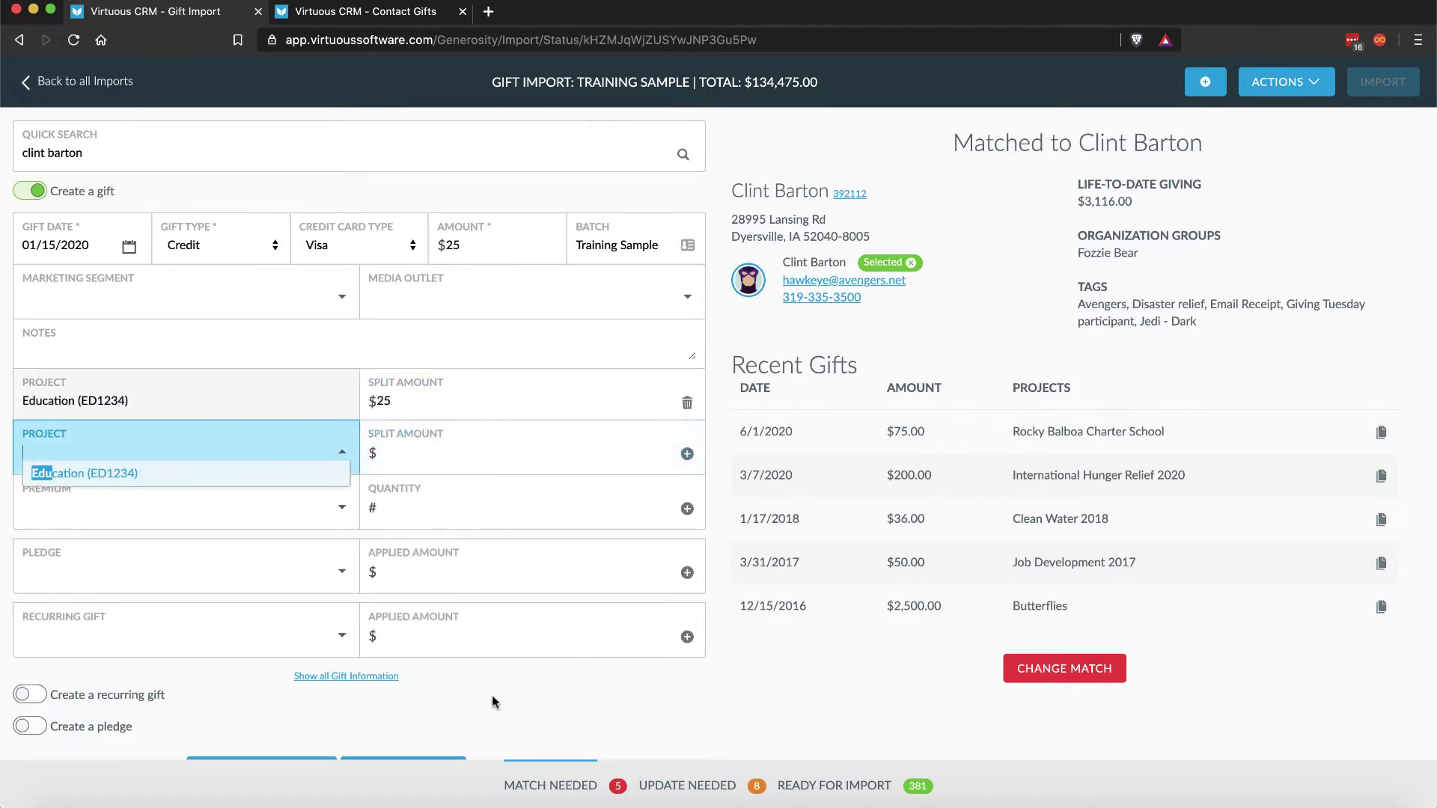
left_click(493, 702)
scroll(291, 610, "down", 1)
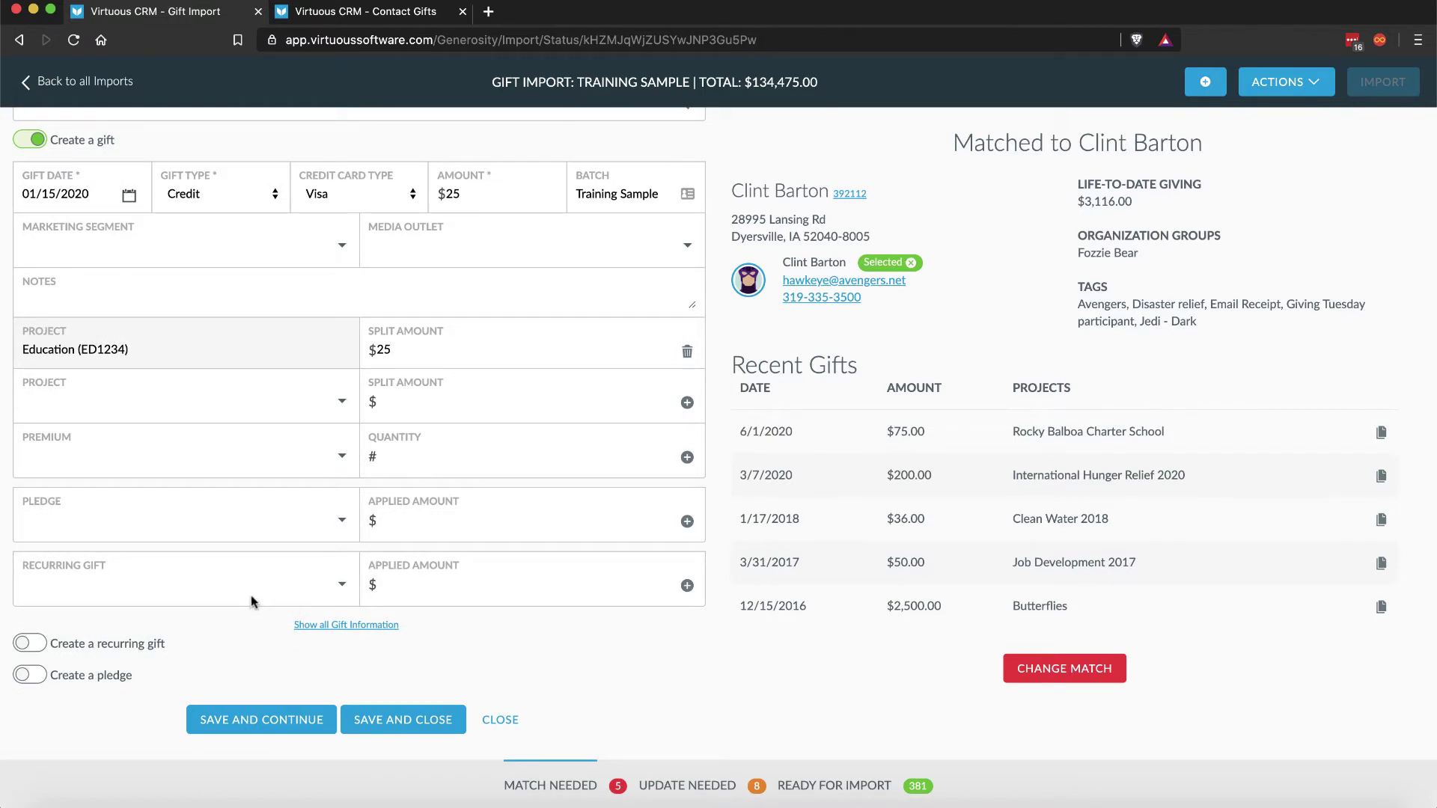
left_click(22, 643)
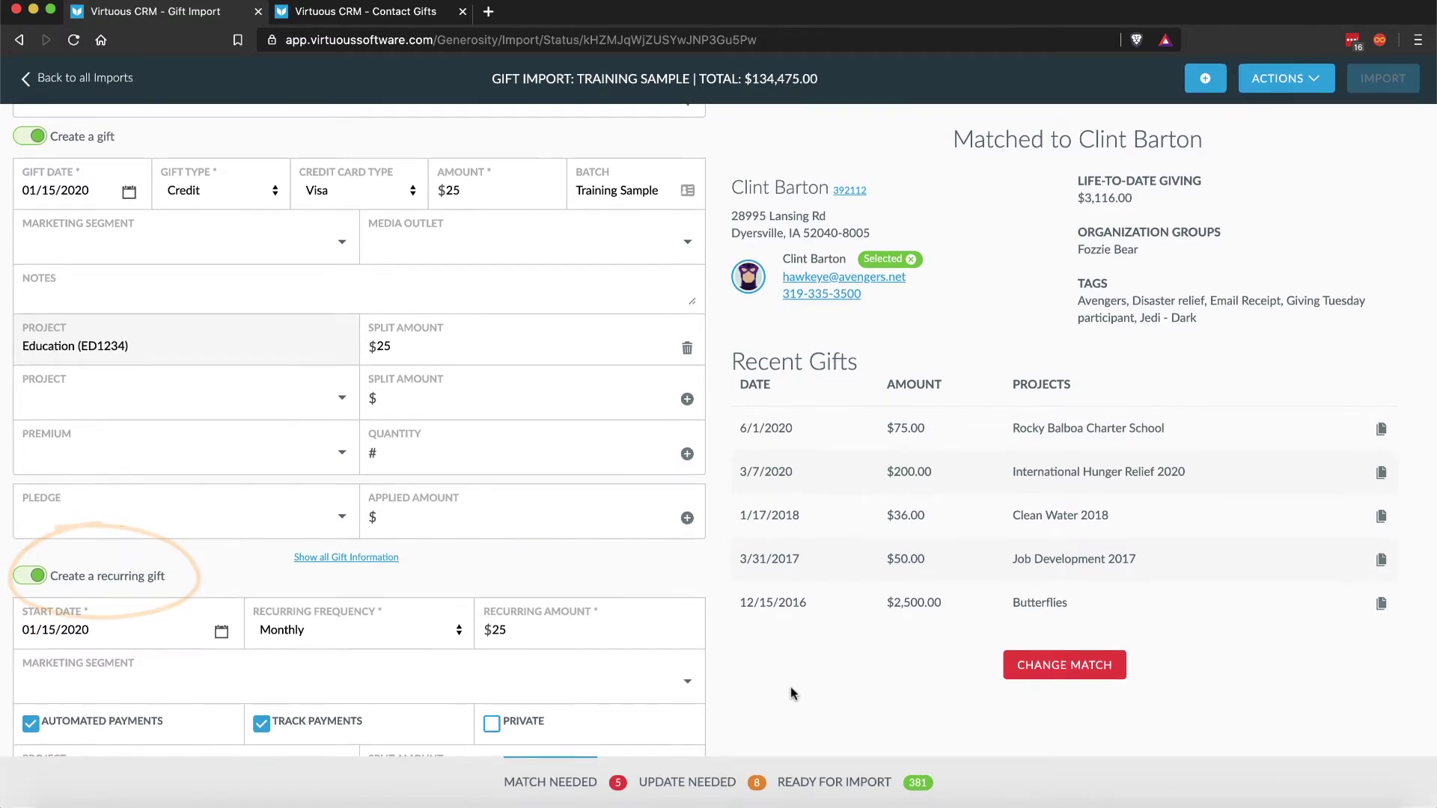
scroll(630, 644, "down", 1)
scroll(630, 645, "down", 2)
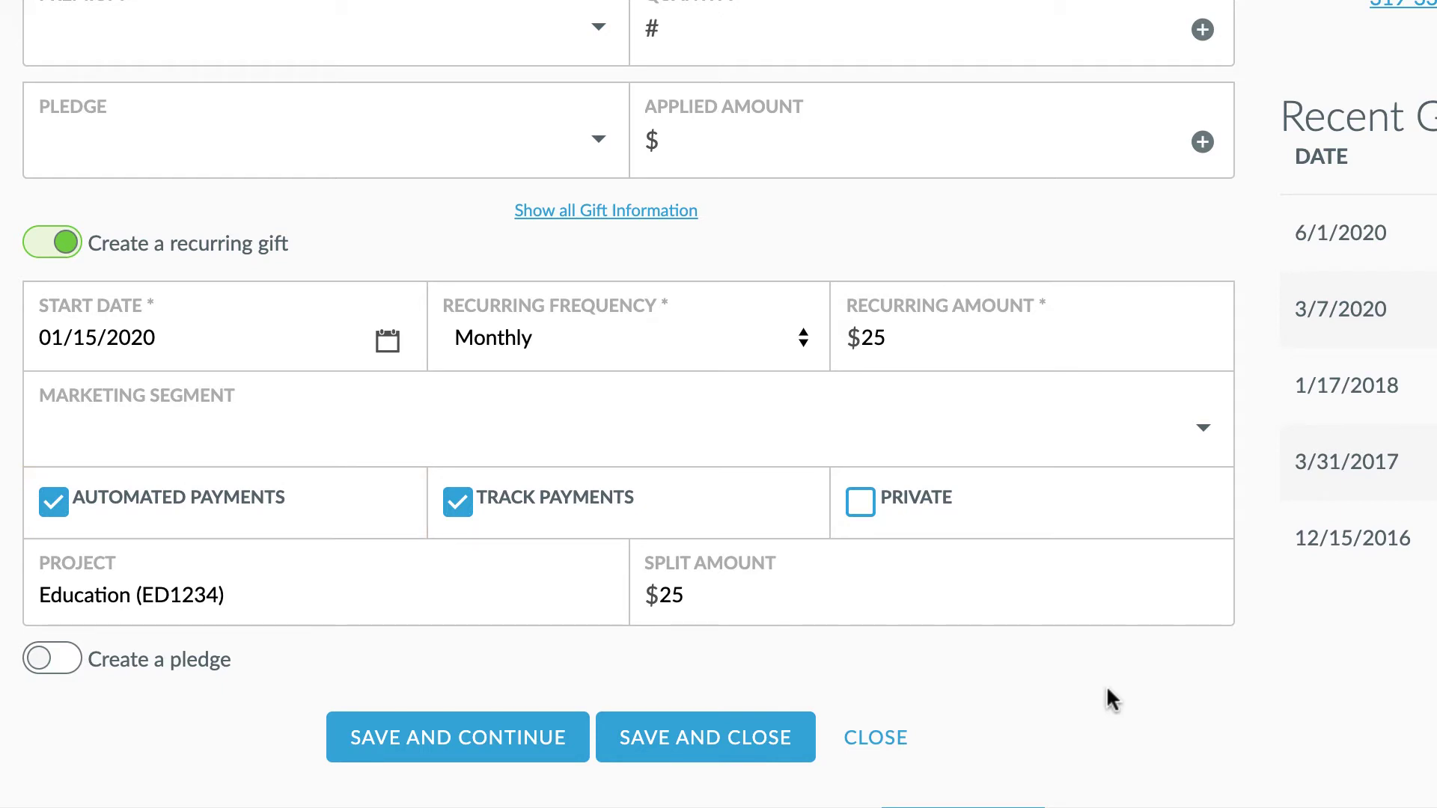
Step: Turn Automated Payments off and back on for the recurring gift
left_click(51, 506)
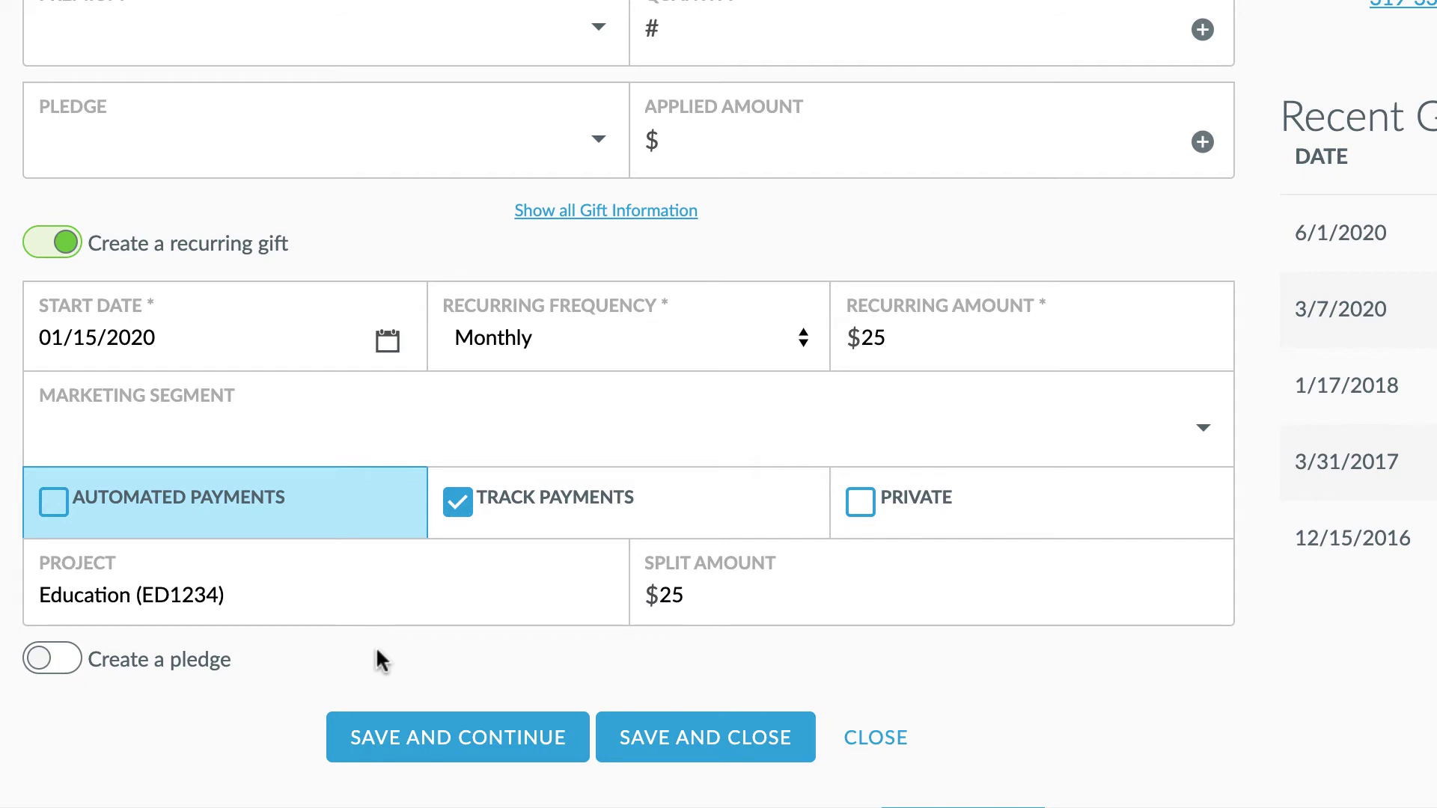
left_click(53, 503)
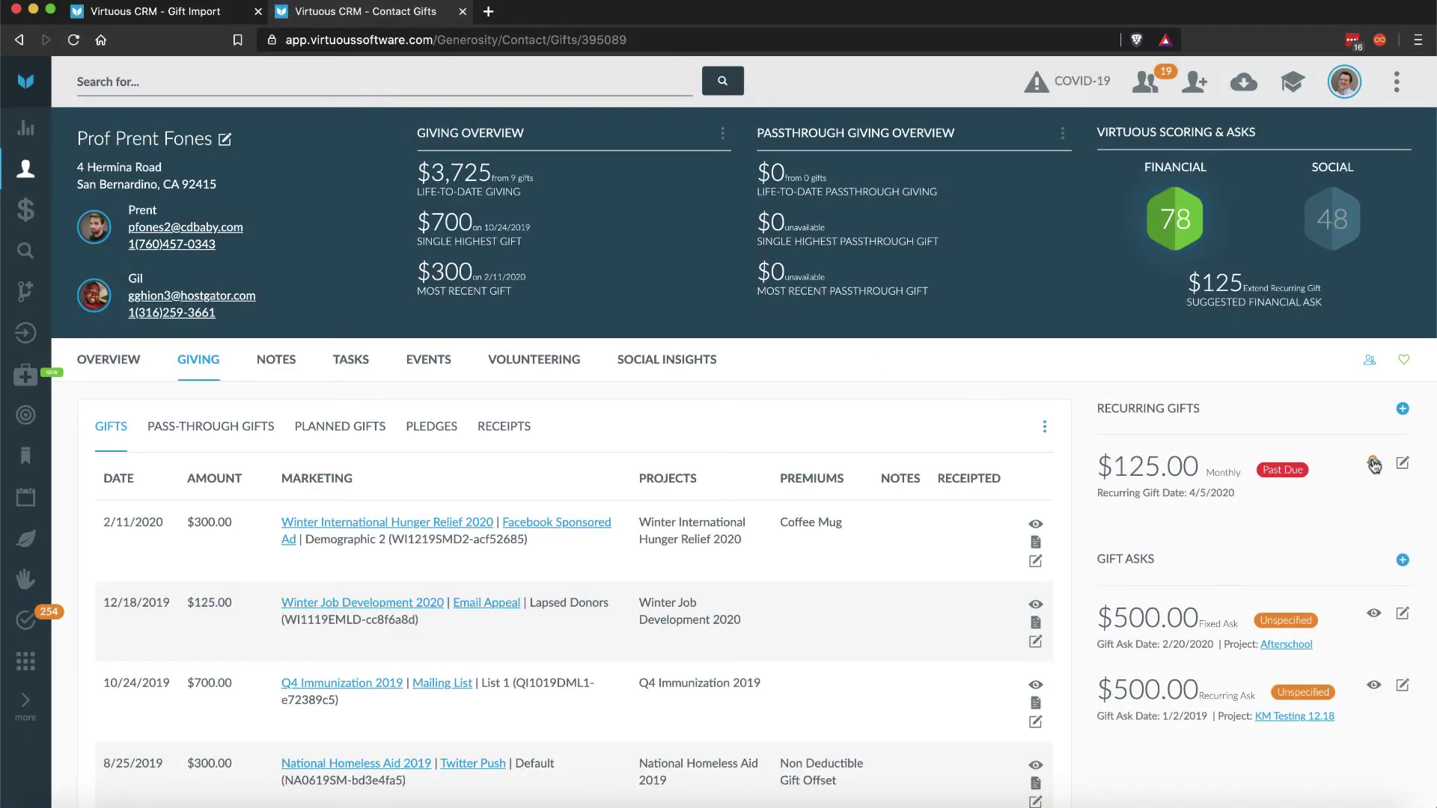
Step: Review the $125 monthly recurring gift's details, then reopen it for editing
left_click(1374, 464)
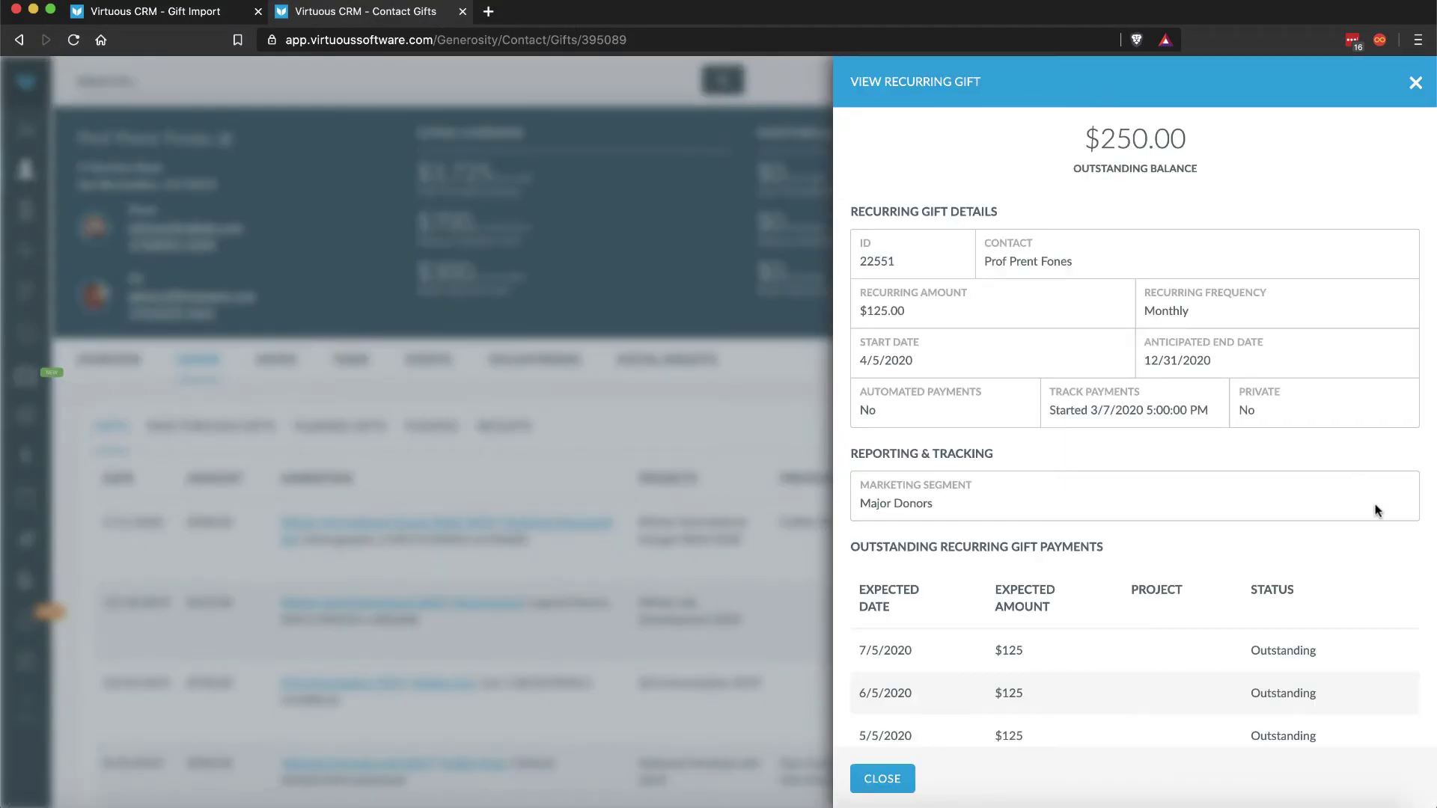
scroll(1375, 510, "down", 3)
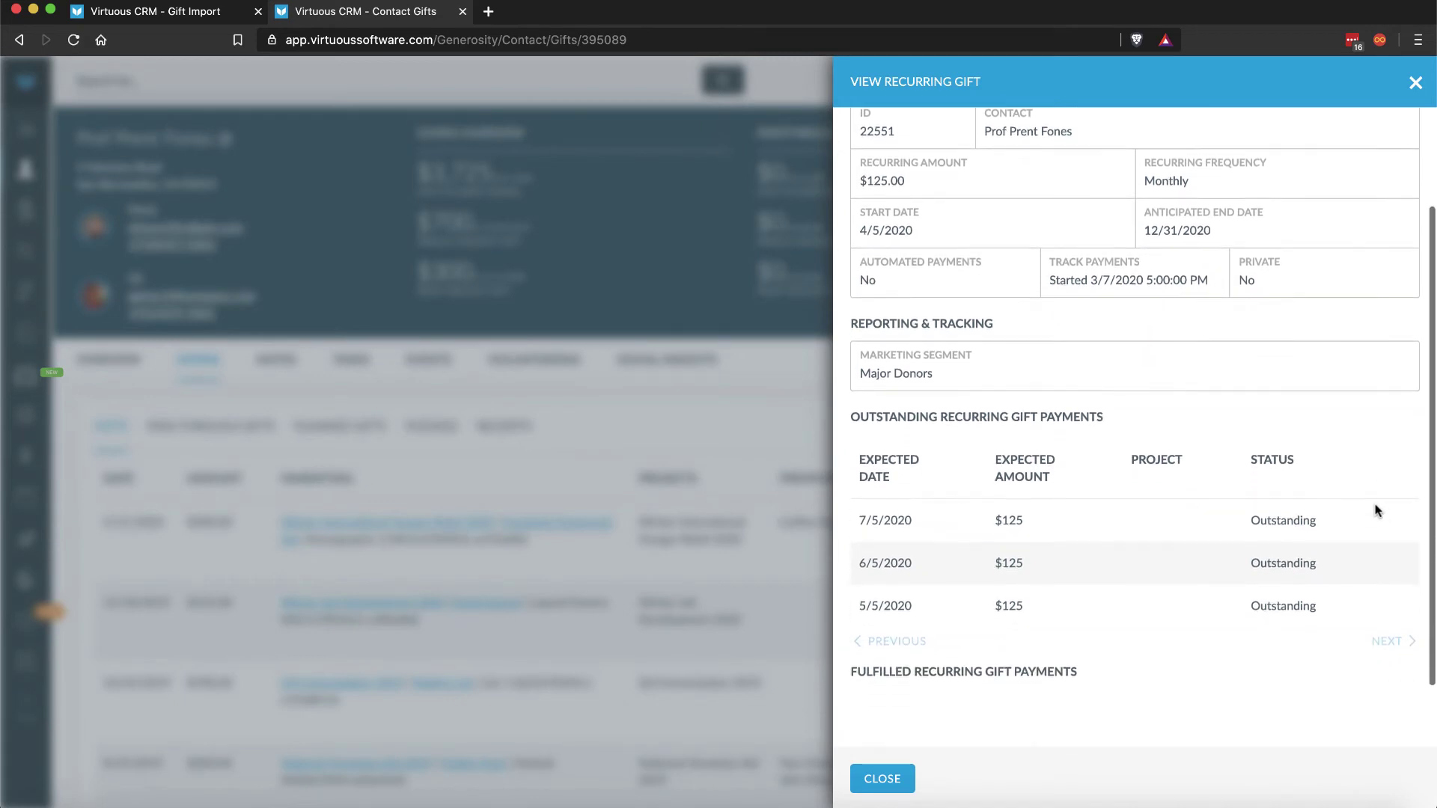
scroll(1377, 465, "up", 3)
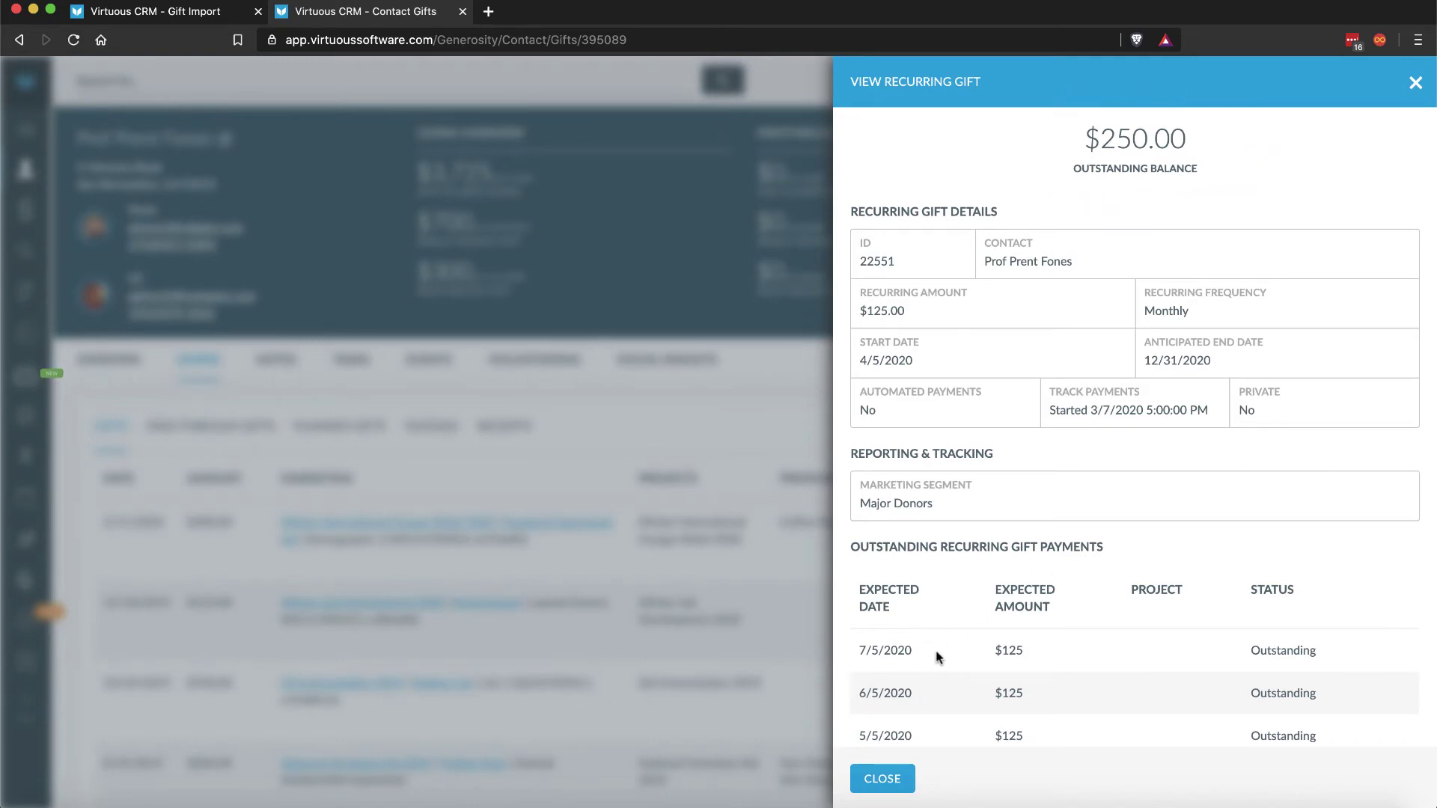
left_click(890, 765)
left_click(1398, 457)
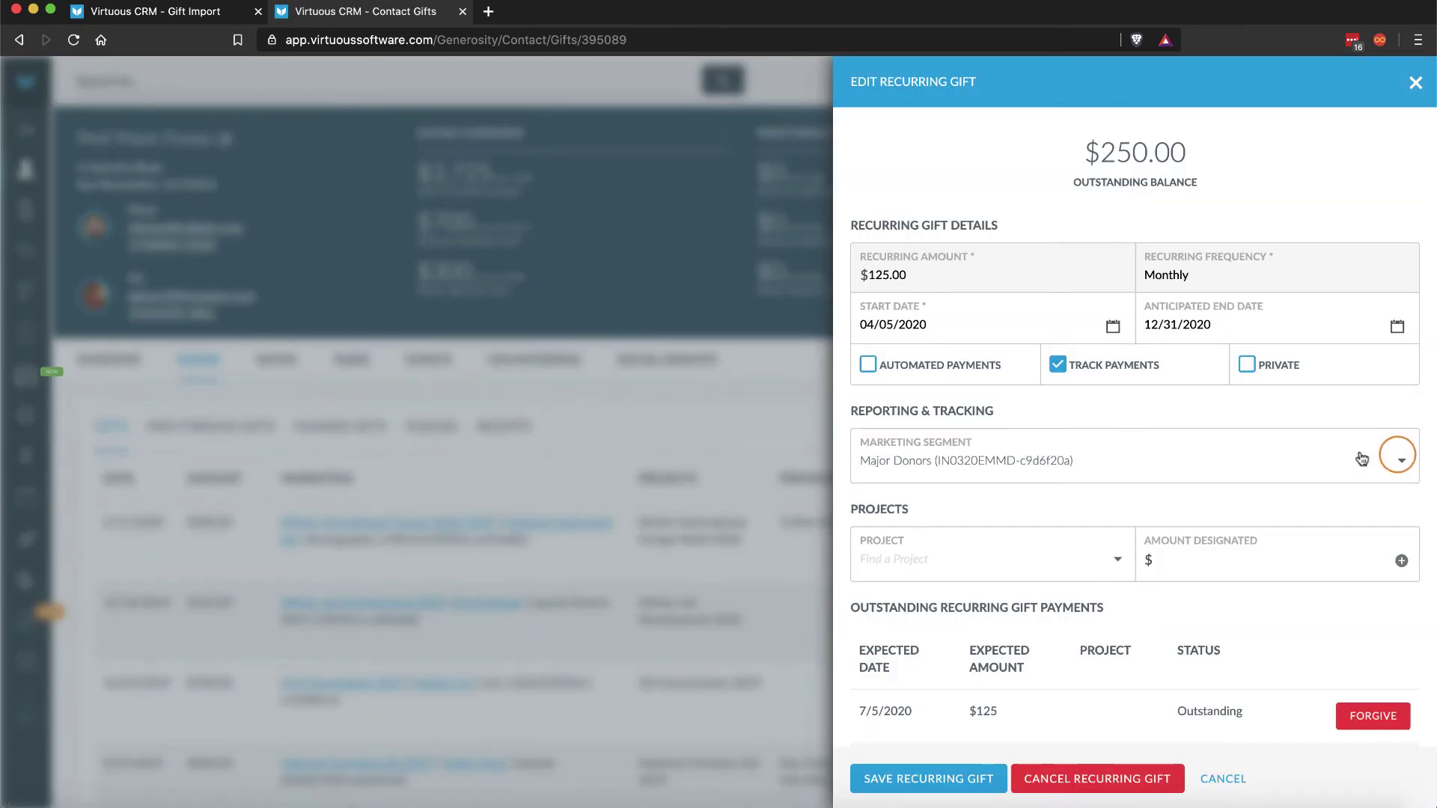
scroll(1395, 458, "down", 3)
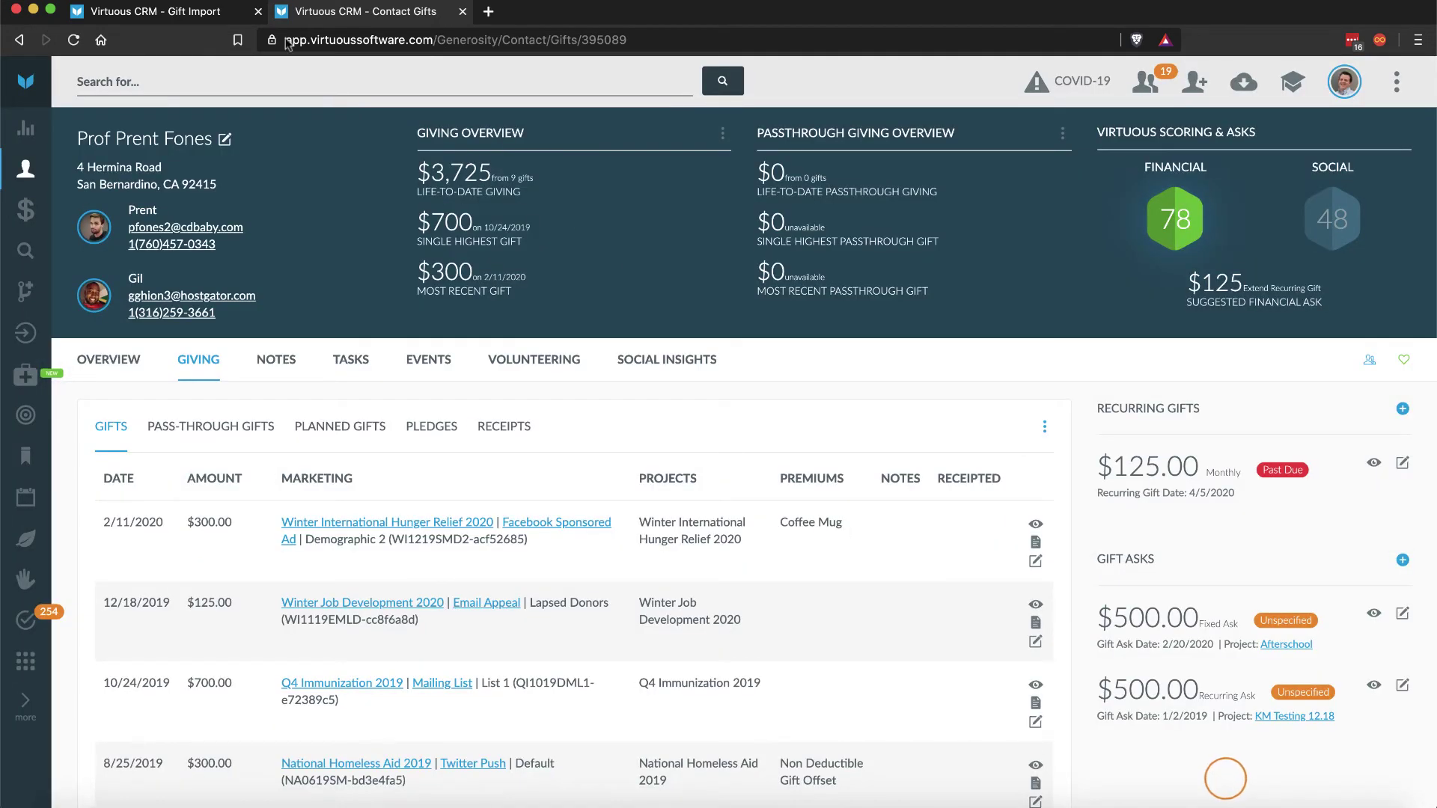
Step: Start a new gift entry in the import and match it to the searched donor
left_click(182, 9)
left_click(1205, 82)
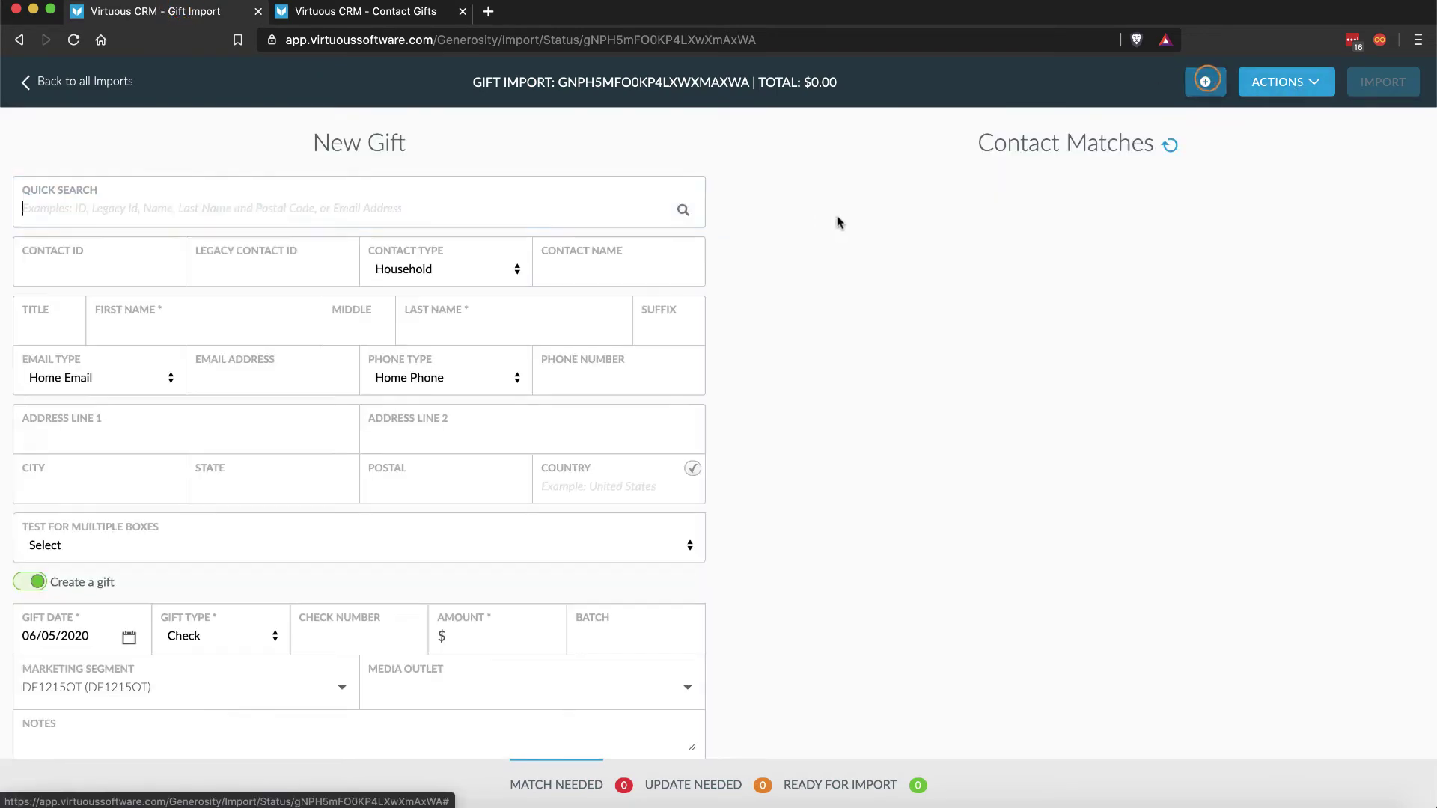
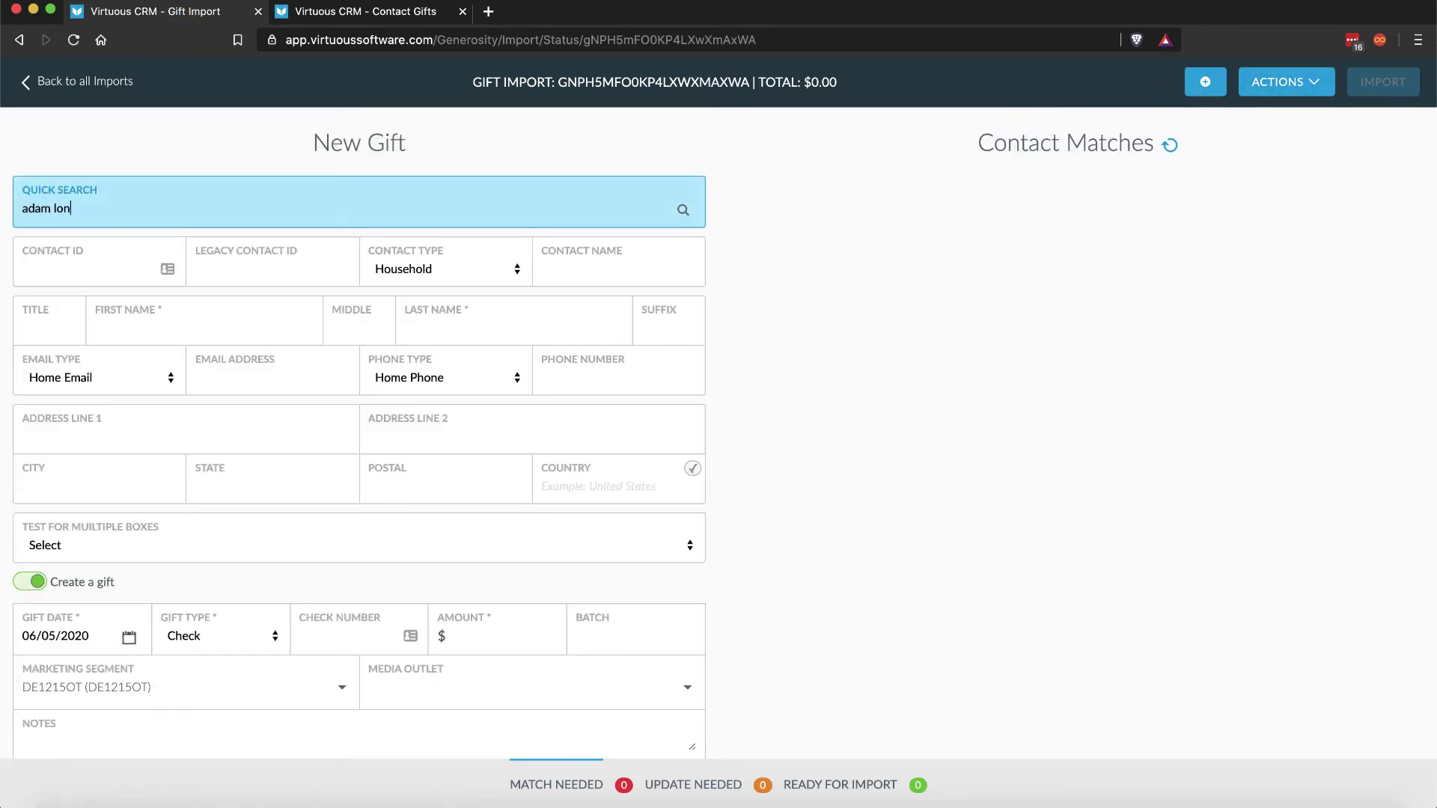
key("Return")
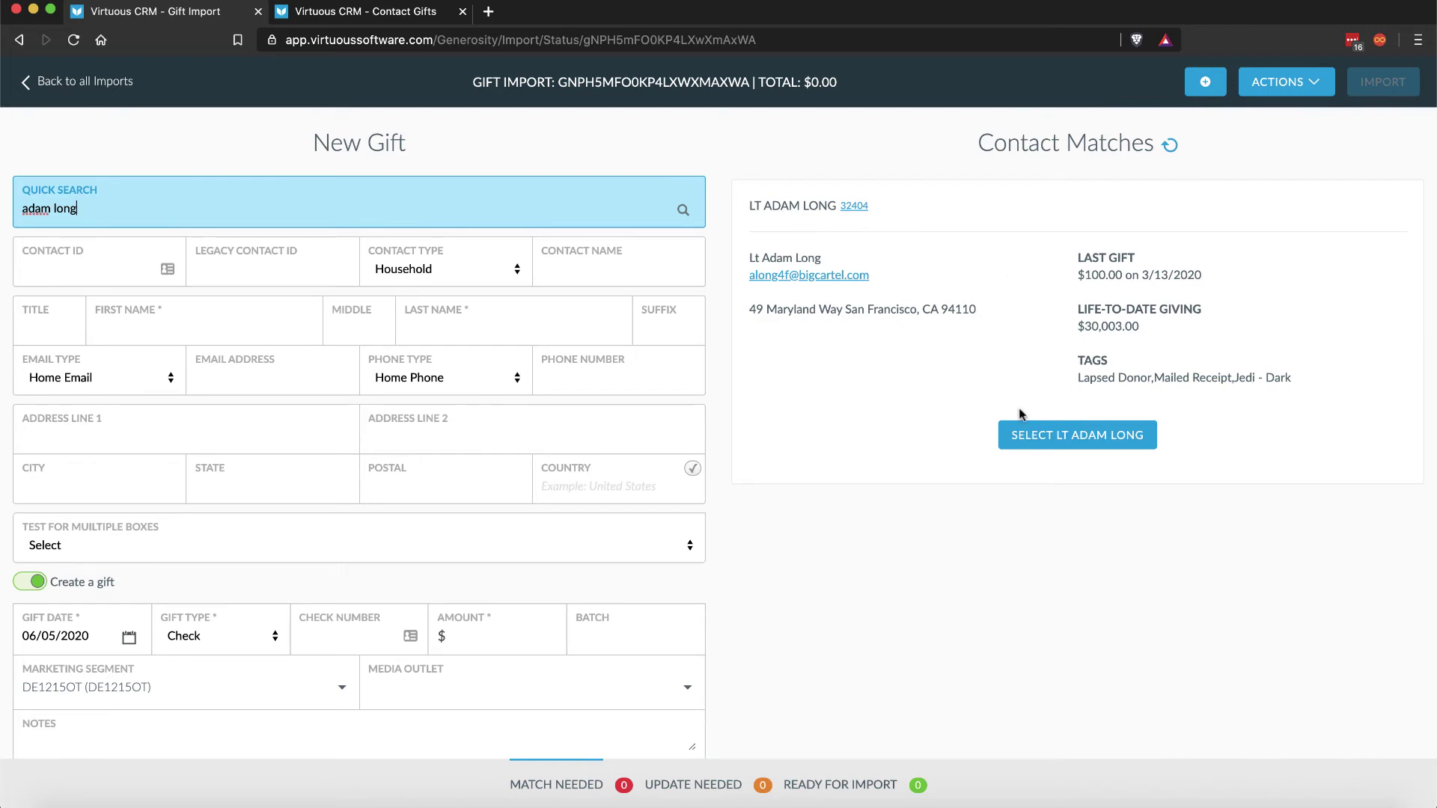
left_click(1034, 433)
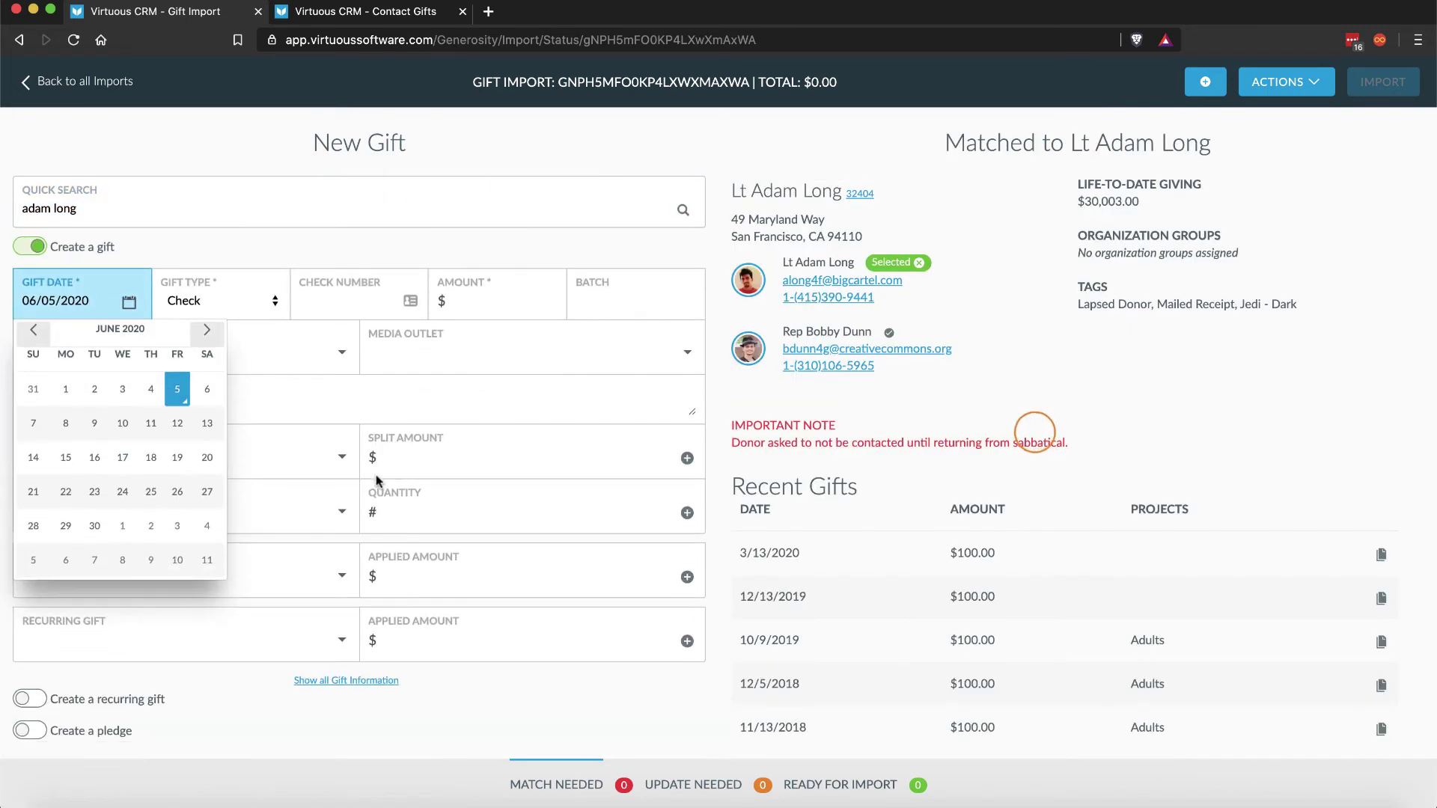
Step: Enter a $100 gift to Adults (ED1234A) with a $100 split and save it
left_click(460, 301)
type("100")
left_click(106, 457)
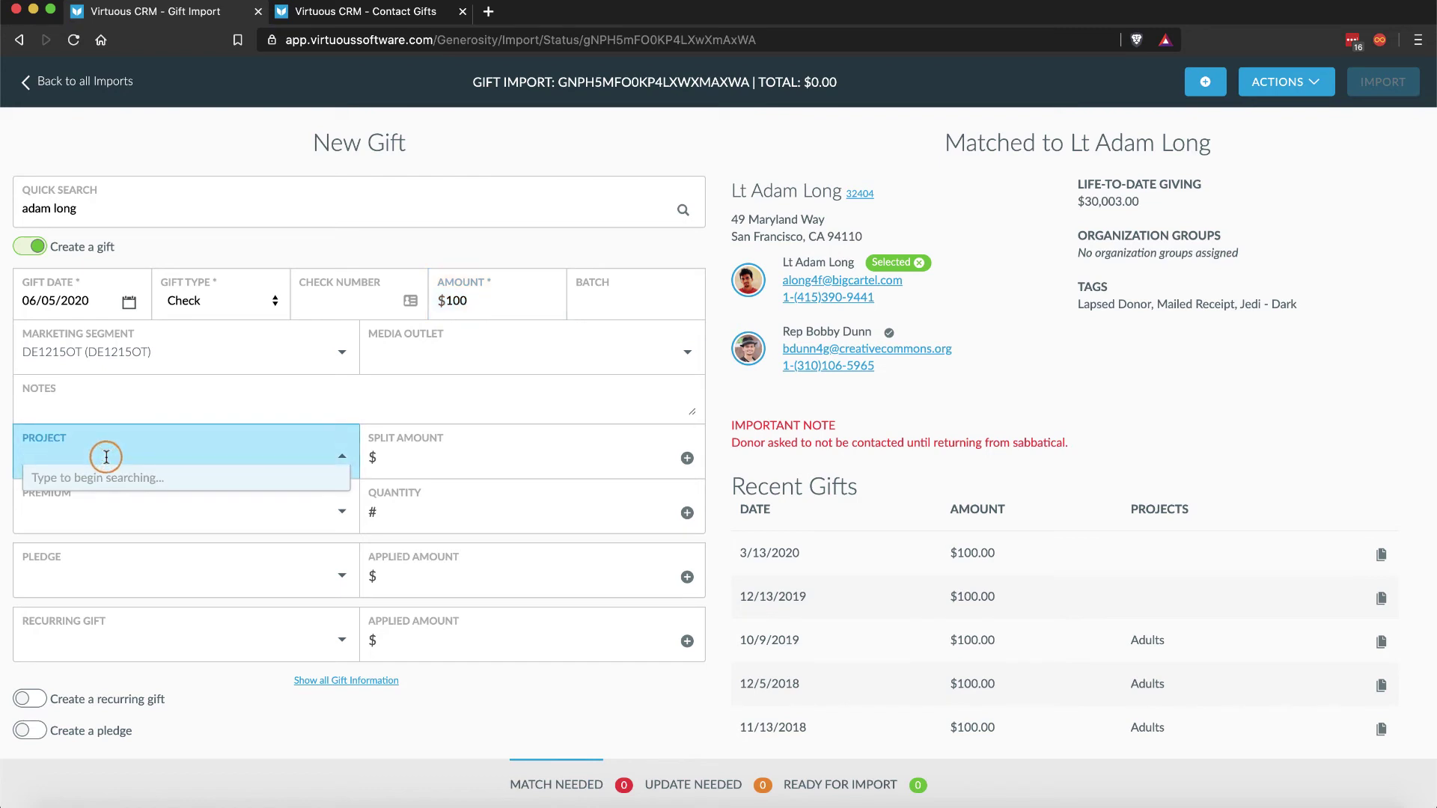
type("adult")
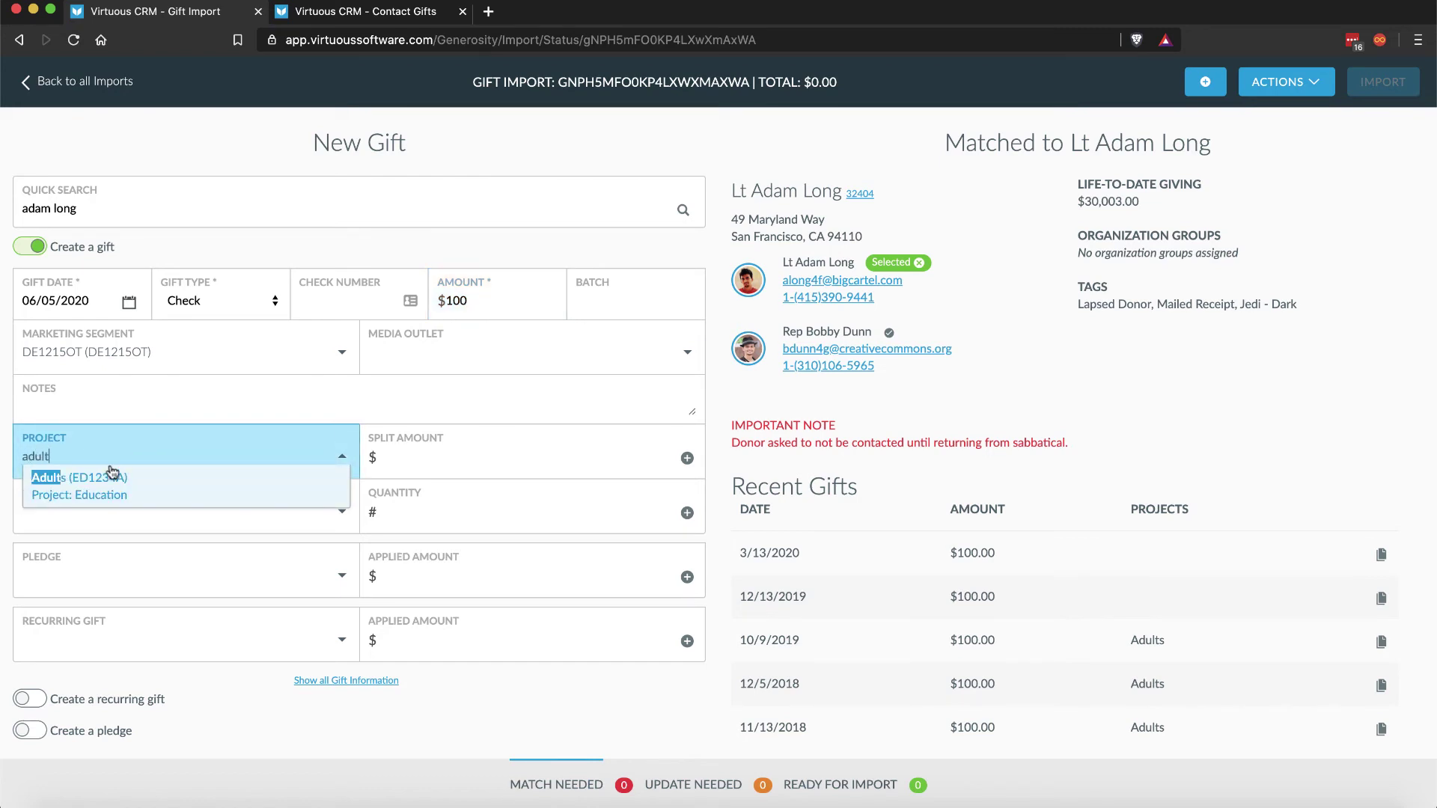
left_click(114, 477)
left_click(394, 456)
type("100")
key("Return")
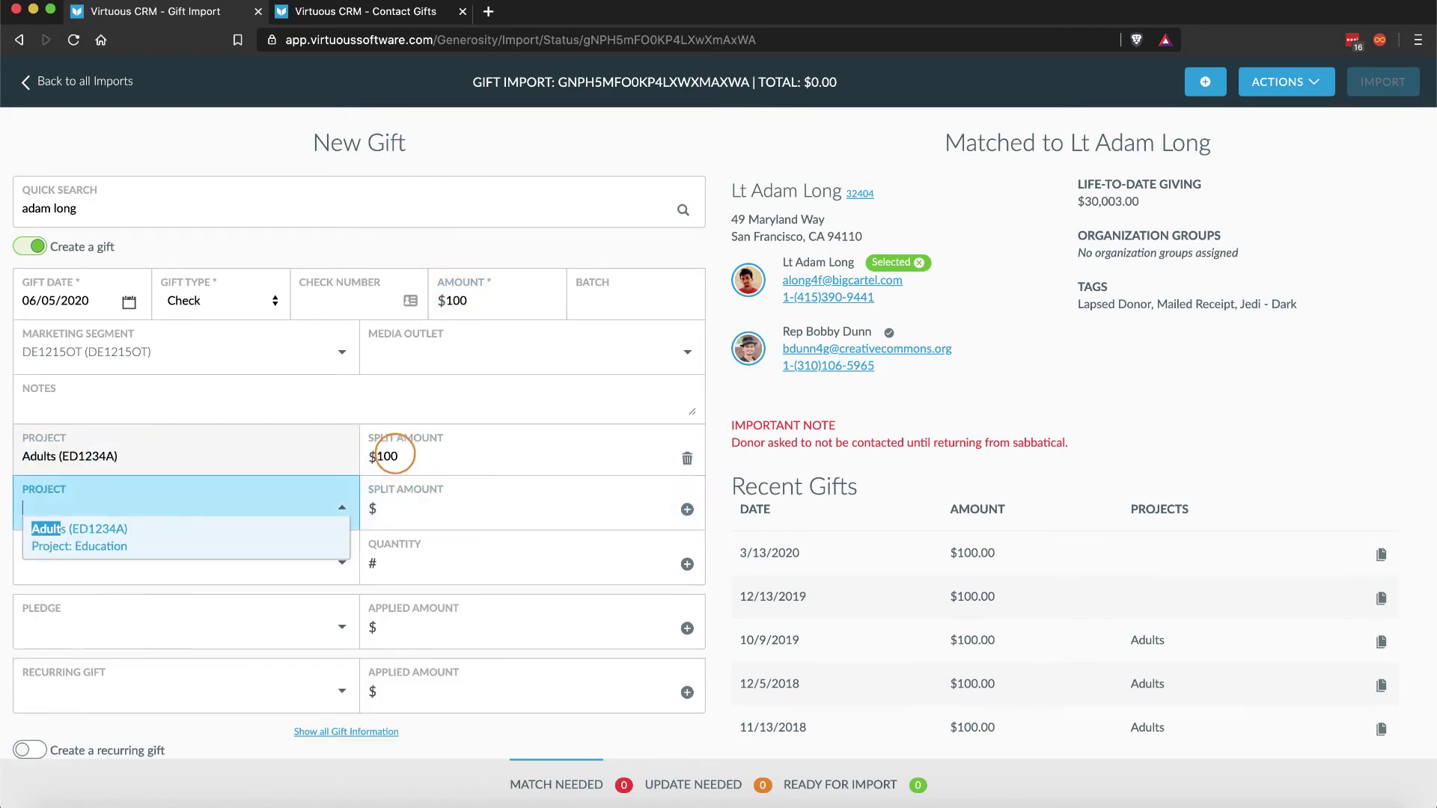
scroll(464, 569, "down", 2)
triple_click(529, 631)
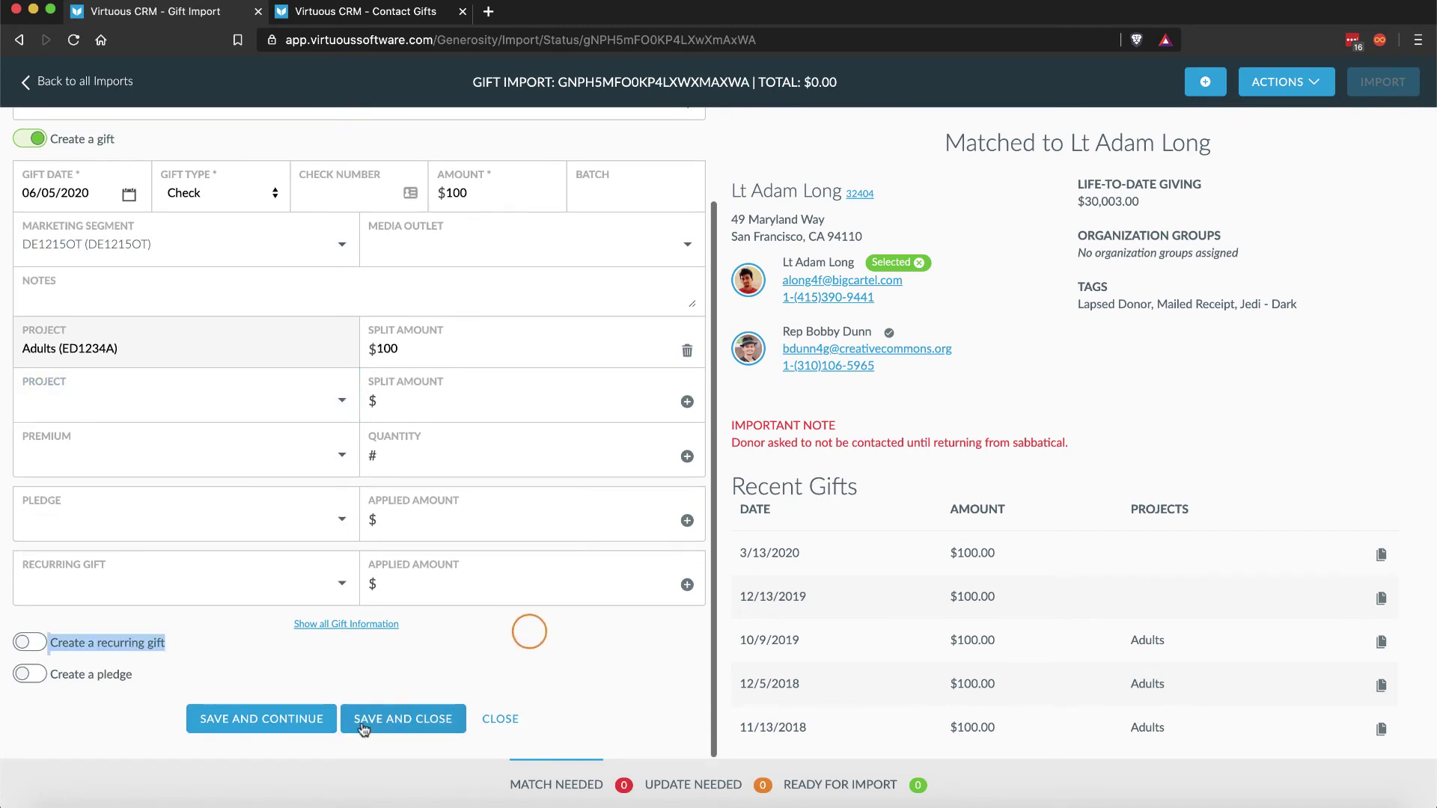
left_click(366, 724)
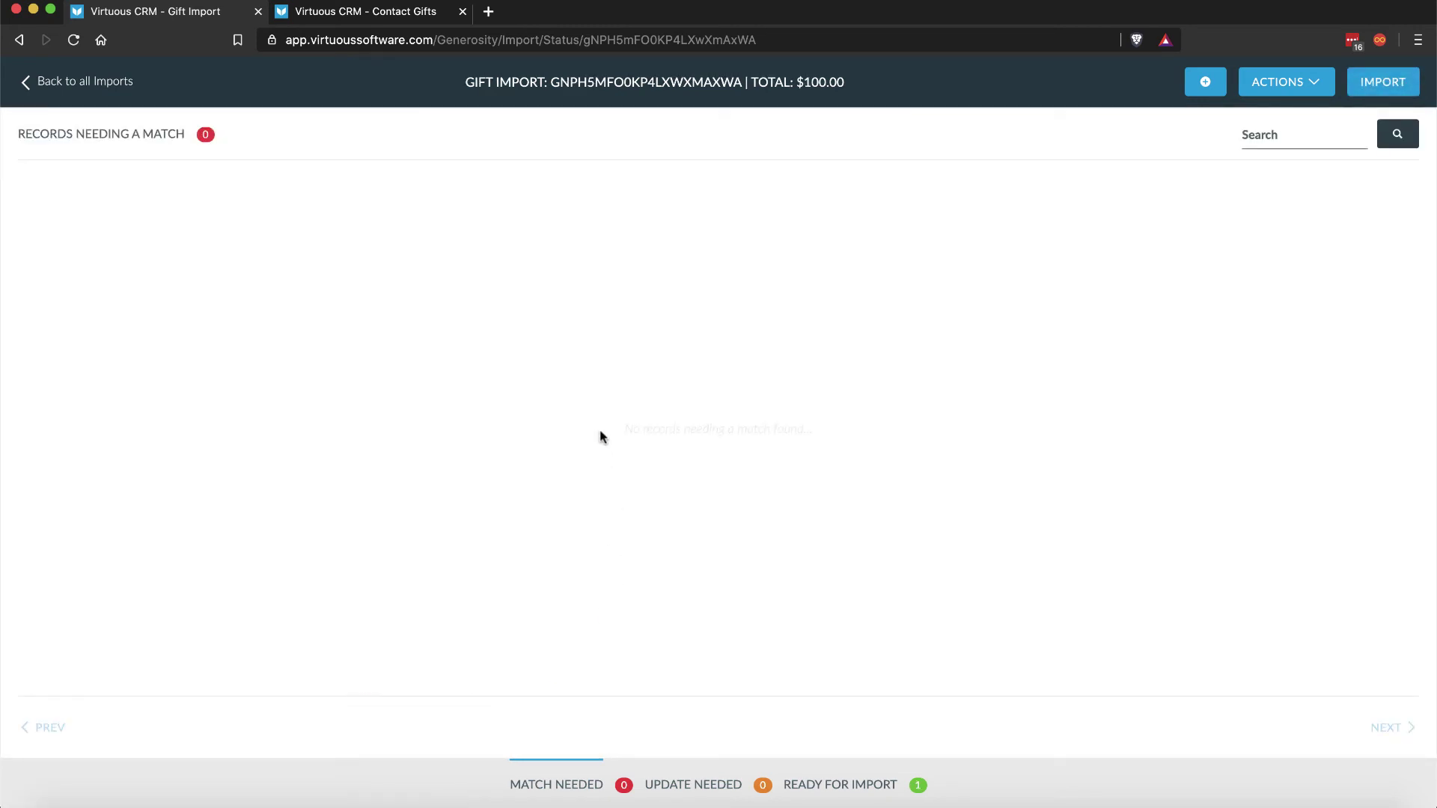
Step: Apply the first ready gift to its $100 recurring payment, then search the next donor
left_click(828, 783)
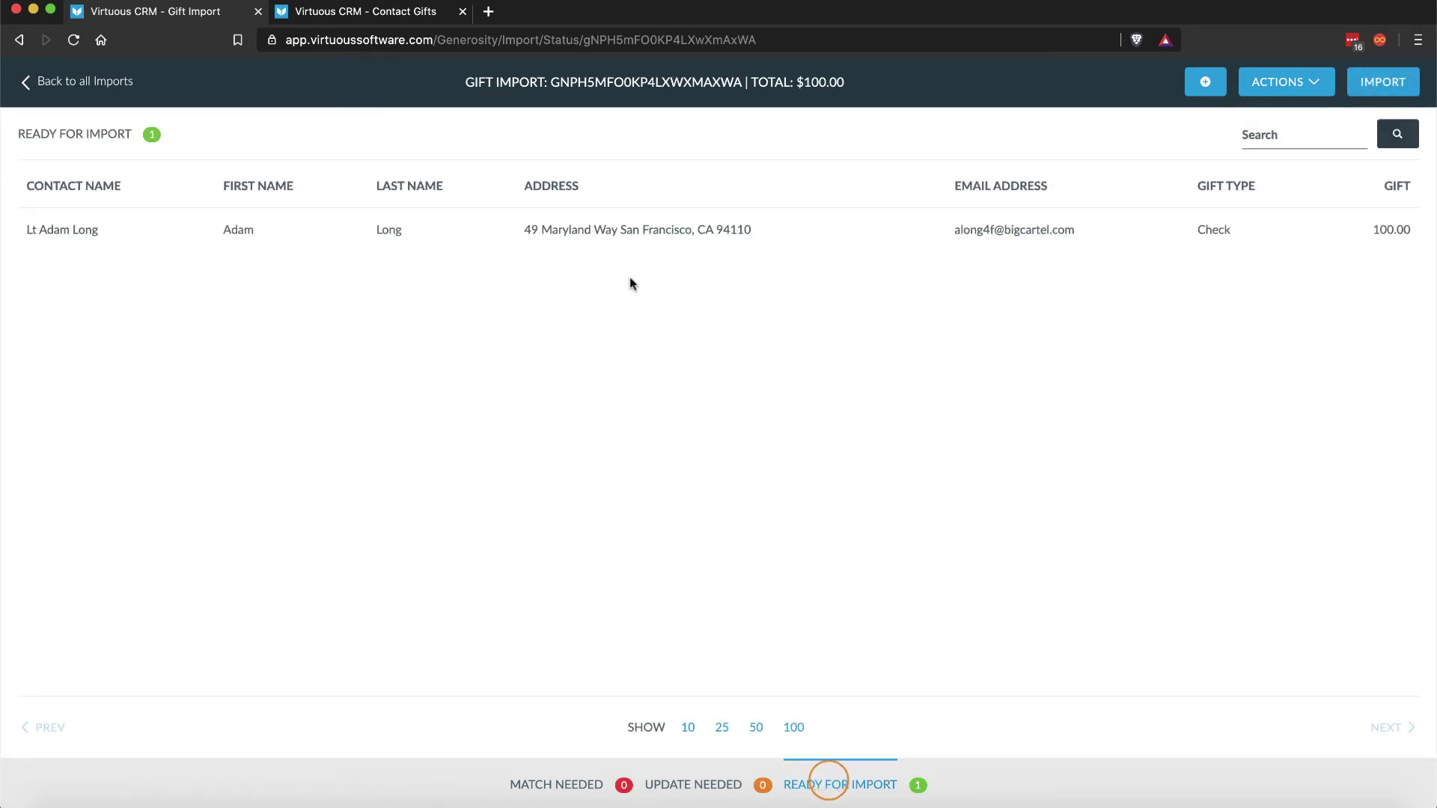
left_click(598, 229)
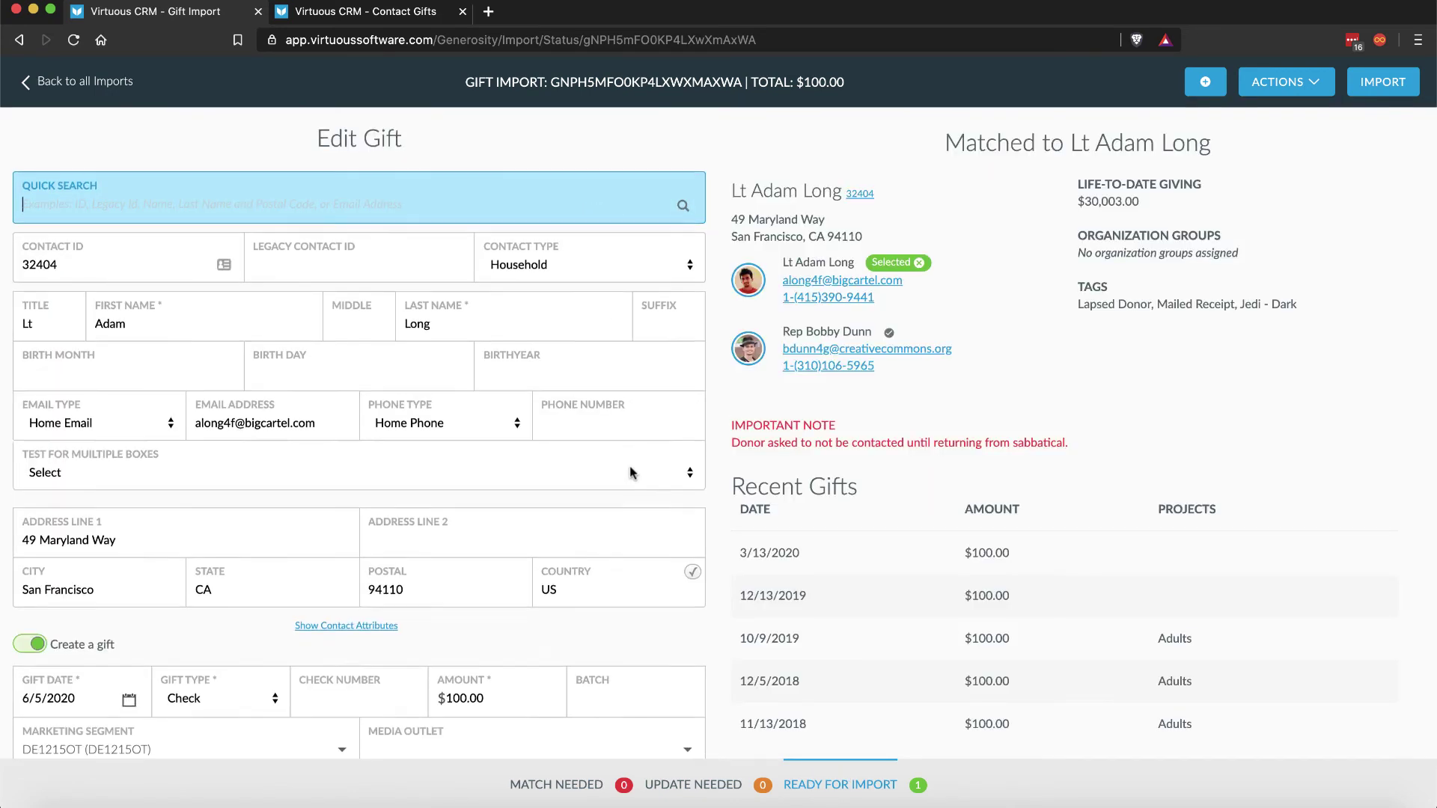
scroll(630, 469, "down", 7)
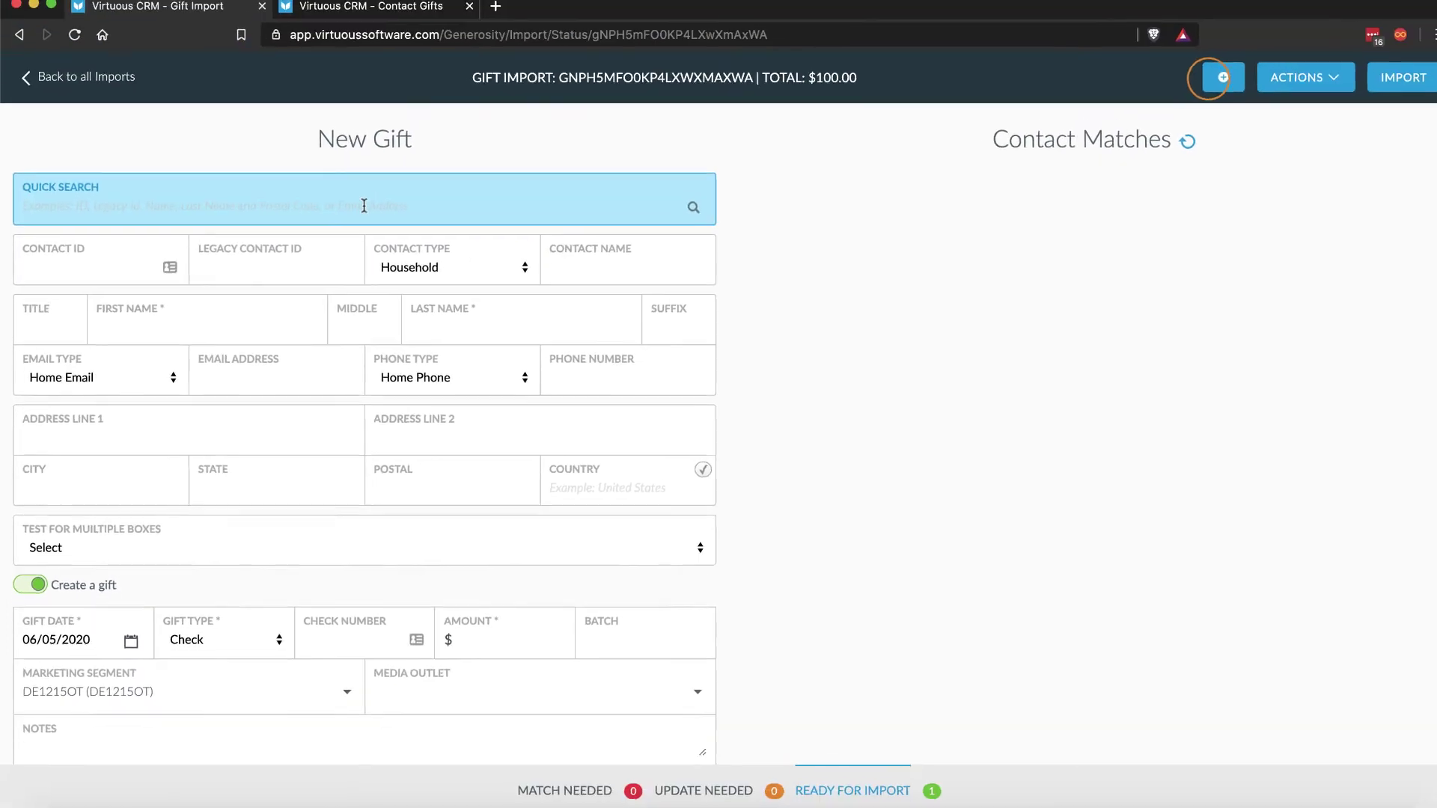
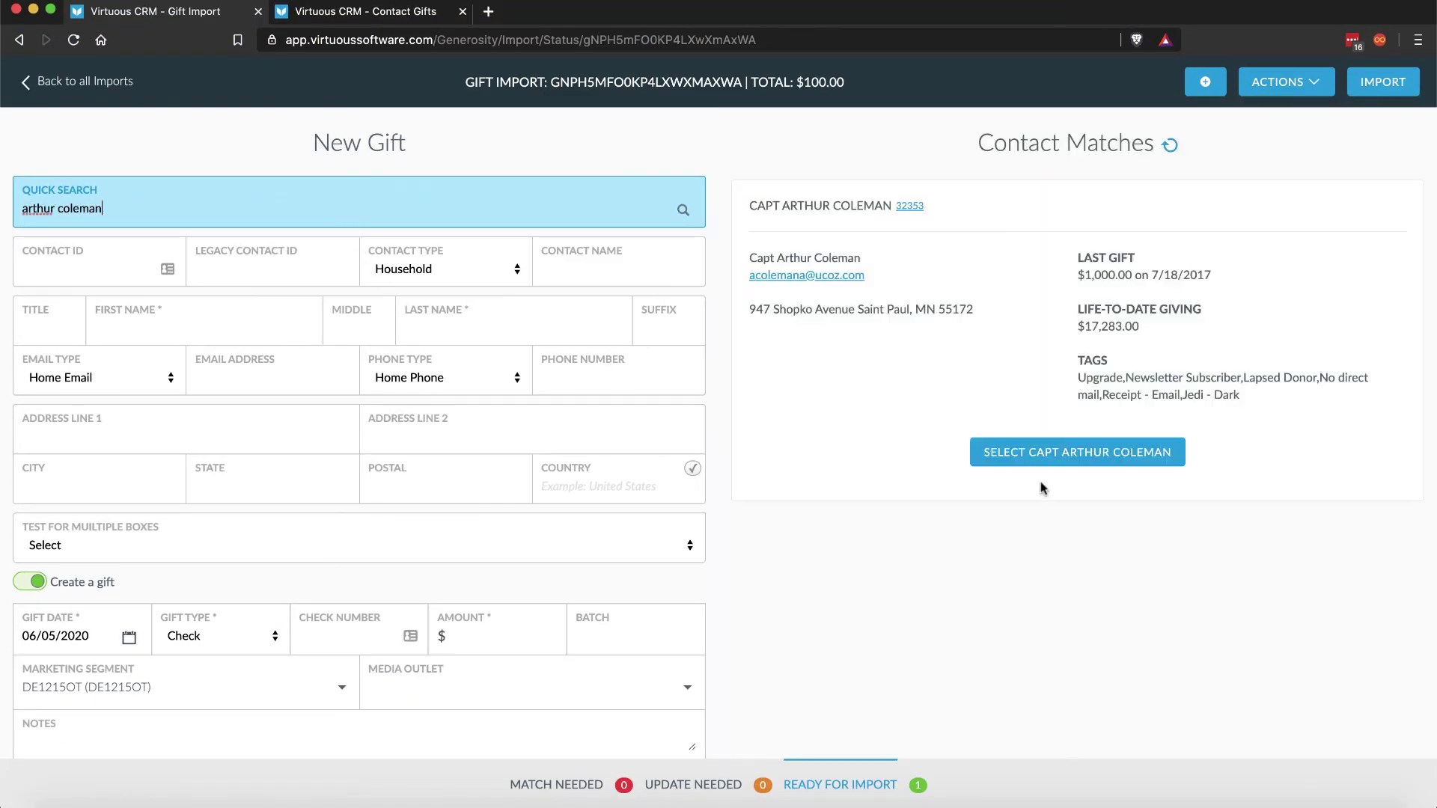
Step: Match the second gift to the donor, save it with its amount, and reopen it
left_click(1036, 452)
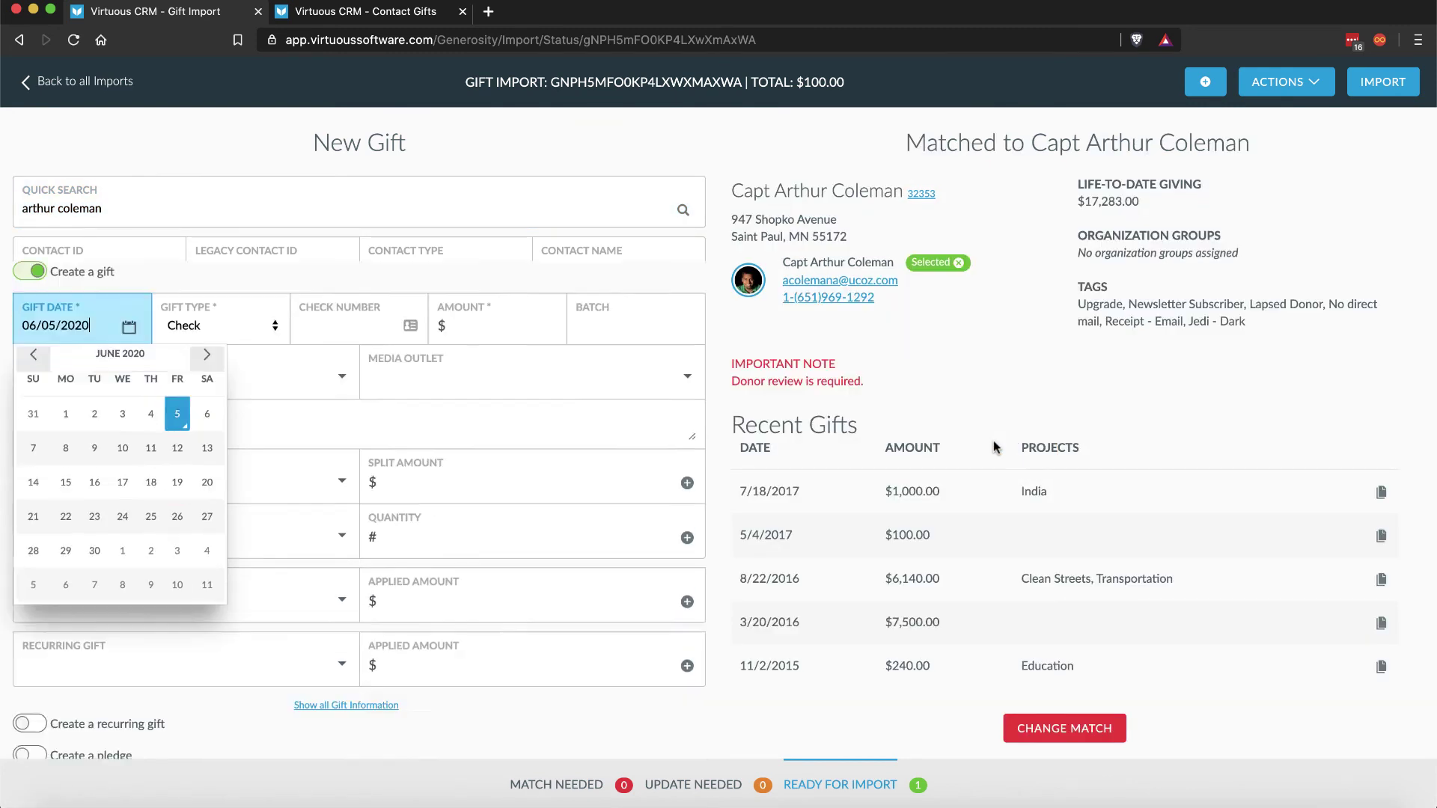
left_click(479, 301)
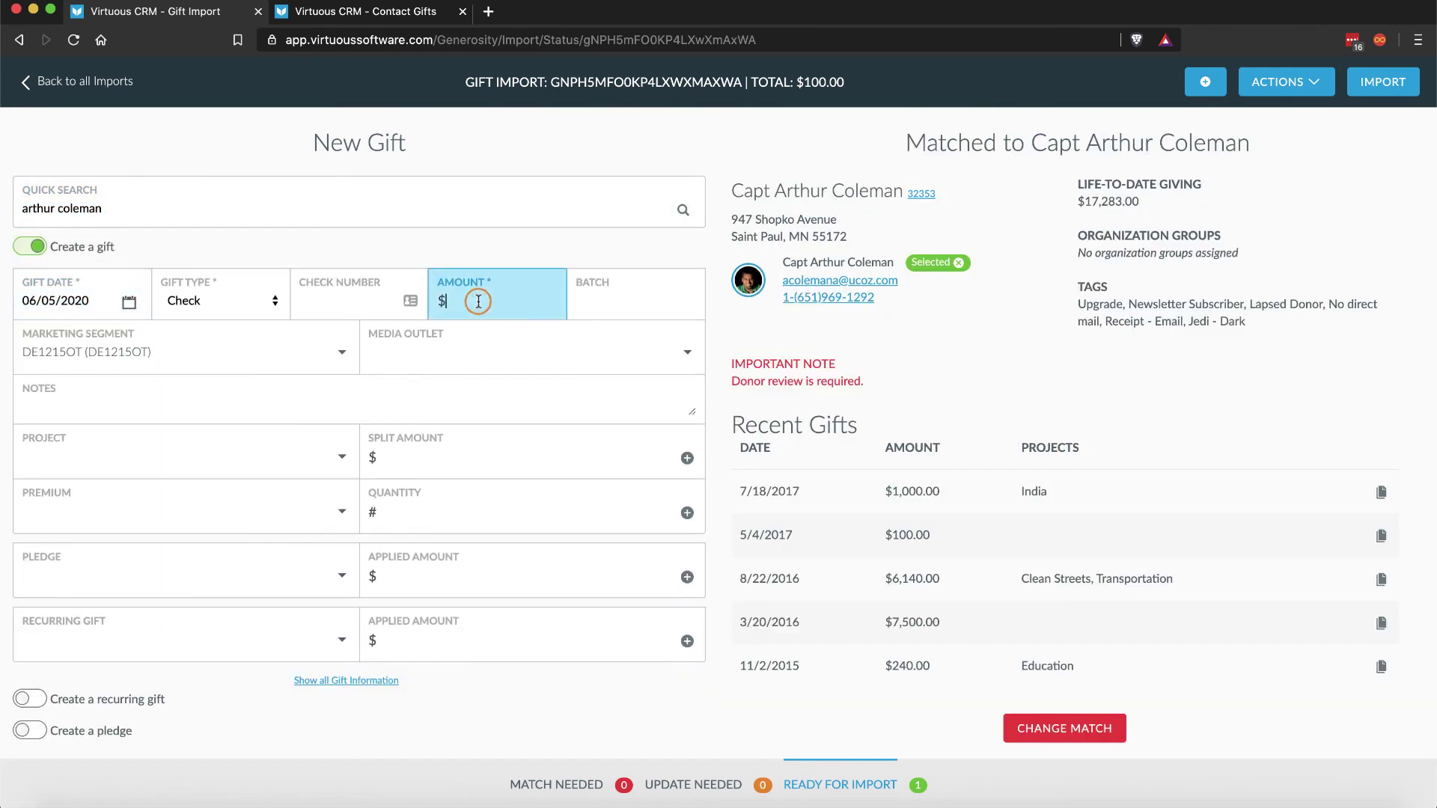
type("10")
left_click(476, 694)
left_click(438, 724)
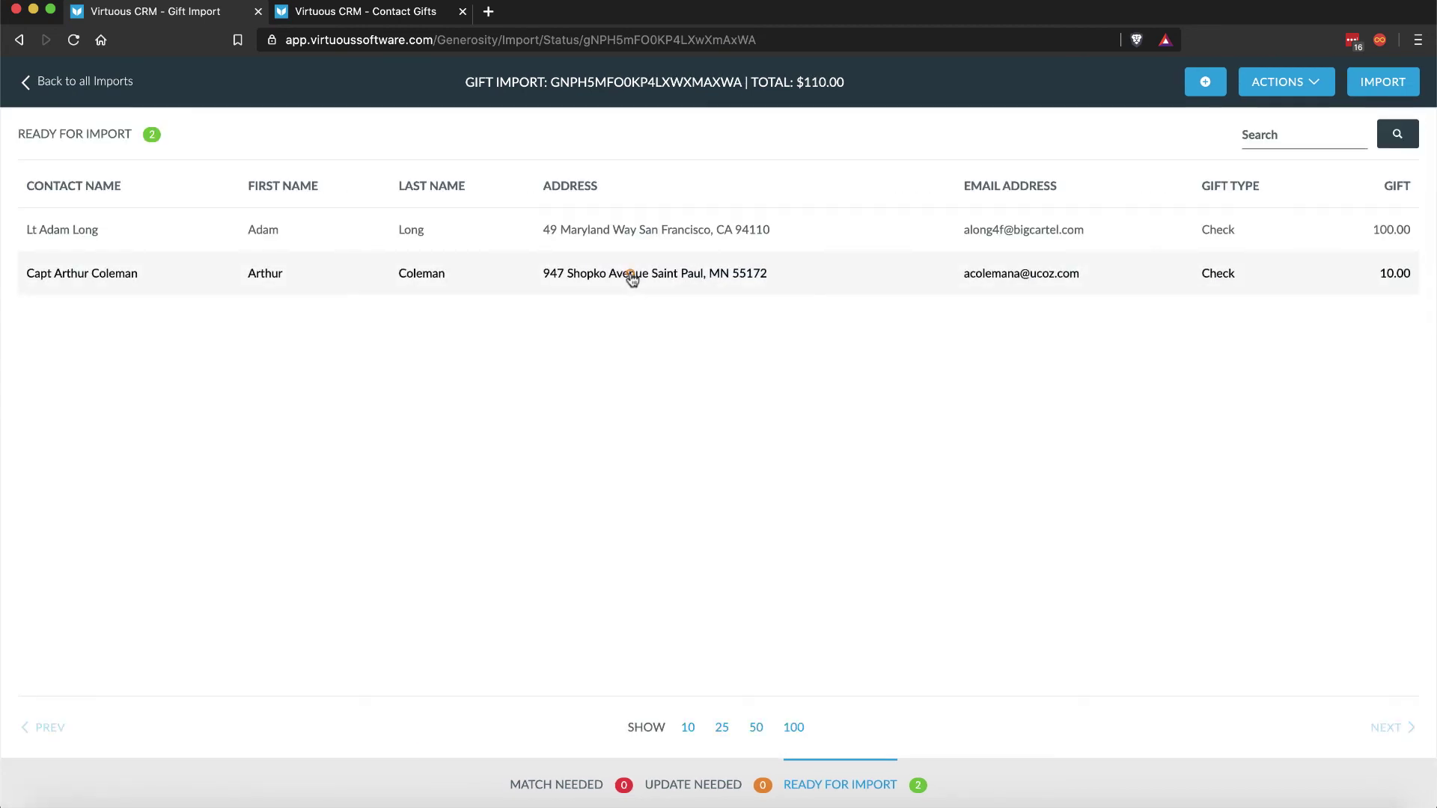
left_click(631, 277)
scroll(629, 273, "down", 6)
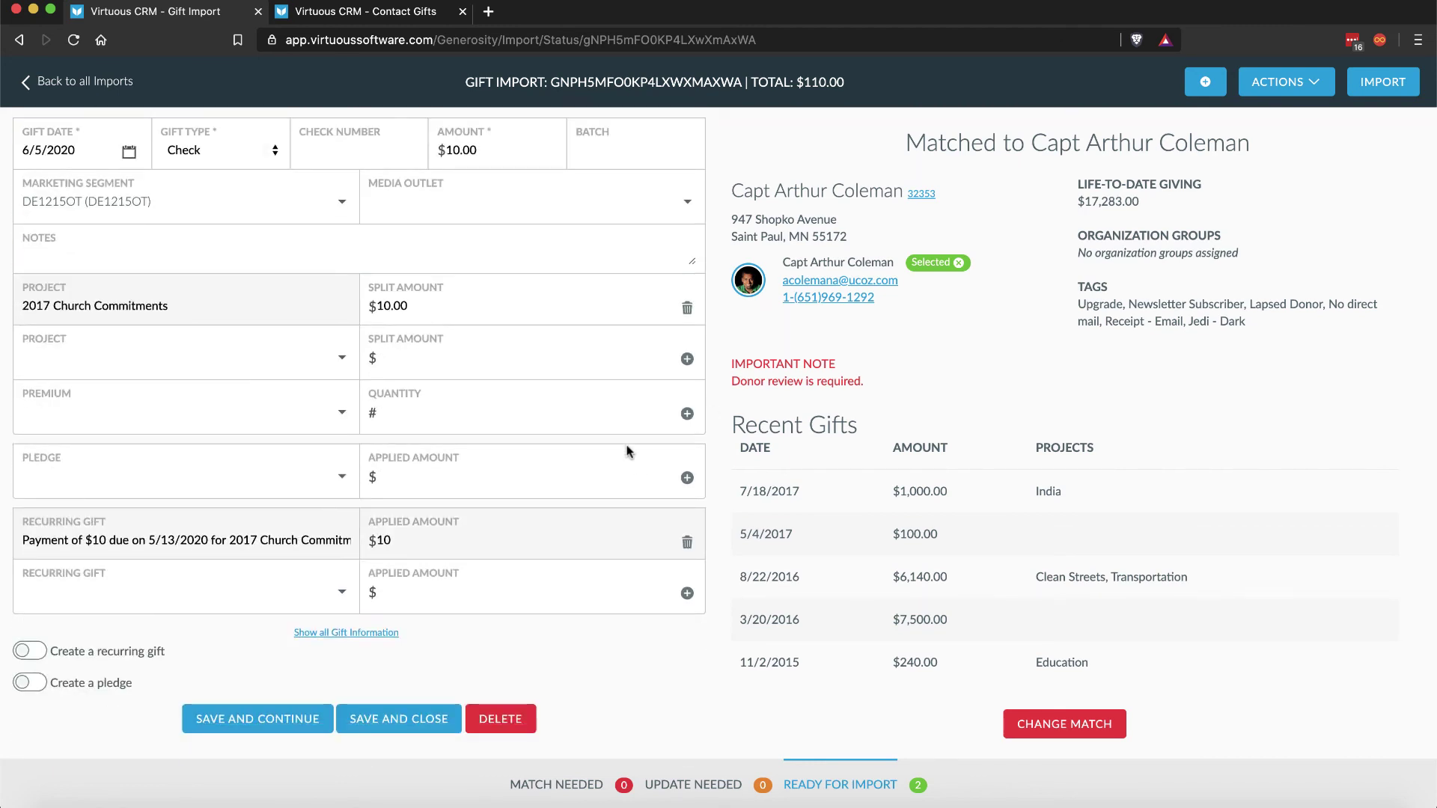
Step: Show all gift information and set the first matching pass-through giver on the $10 gift
left_click(100, 485)
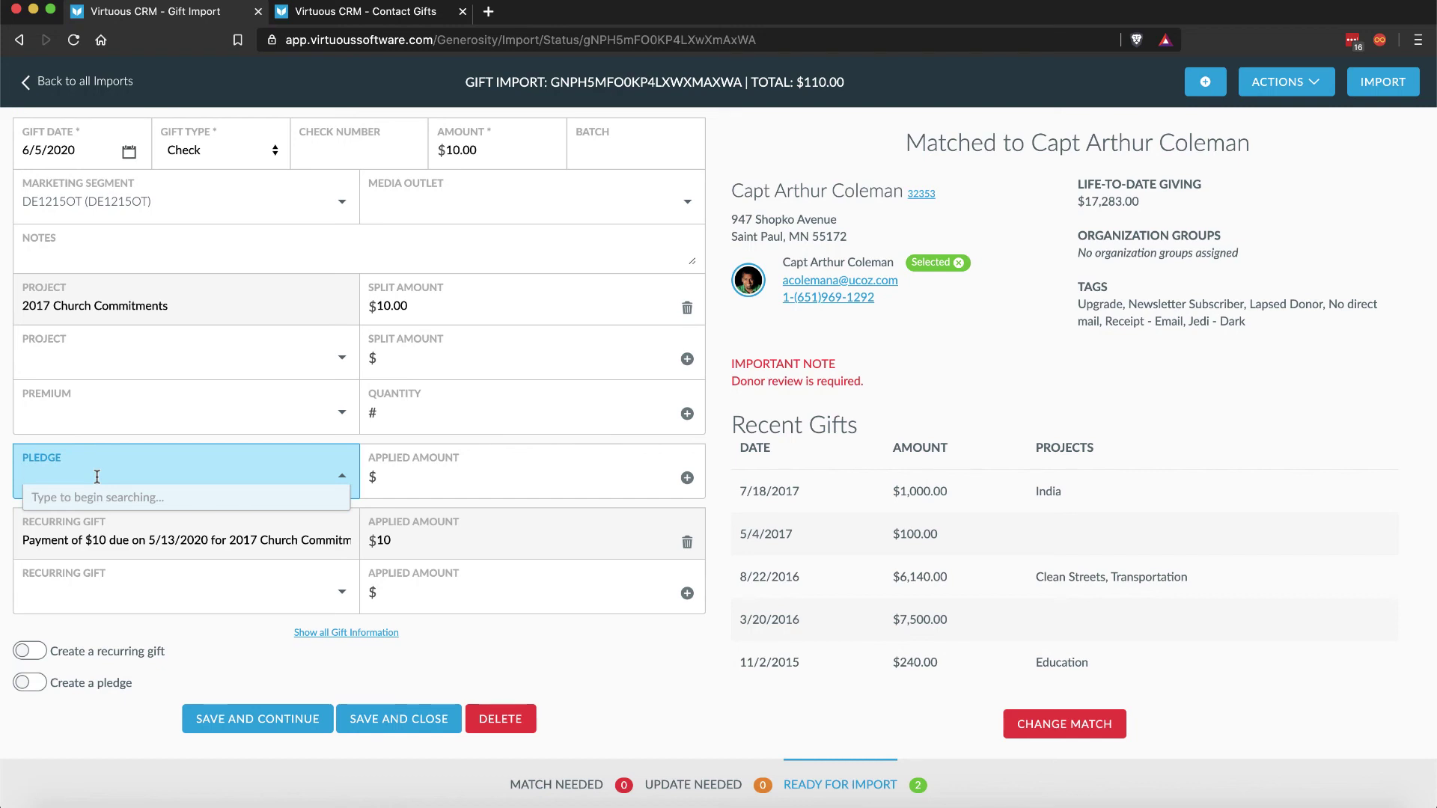
left_click(488, 642)
left_click(374, 632)
scroll(446, 656, "down", 1)
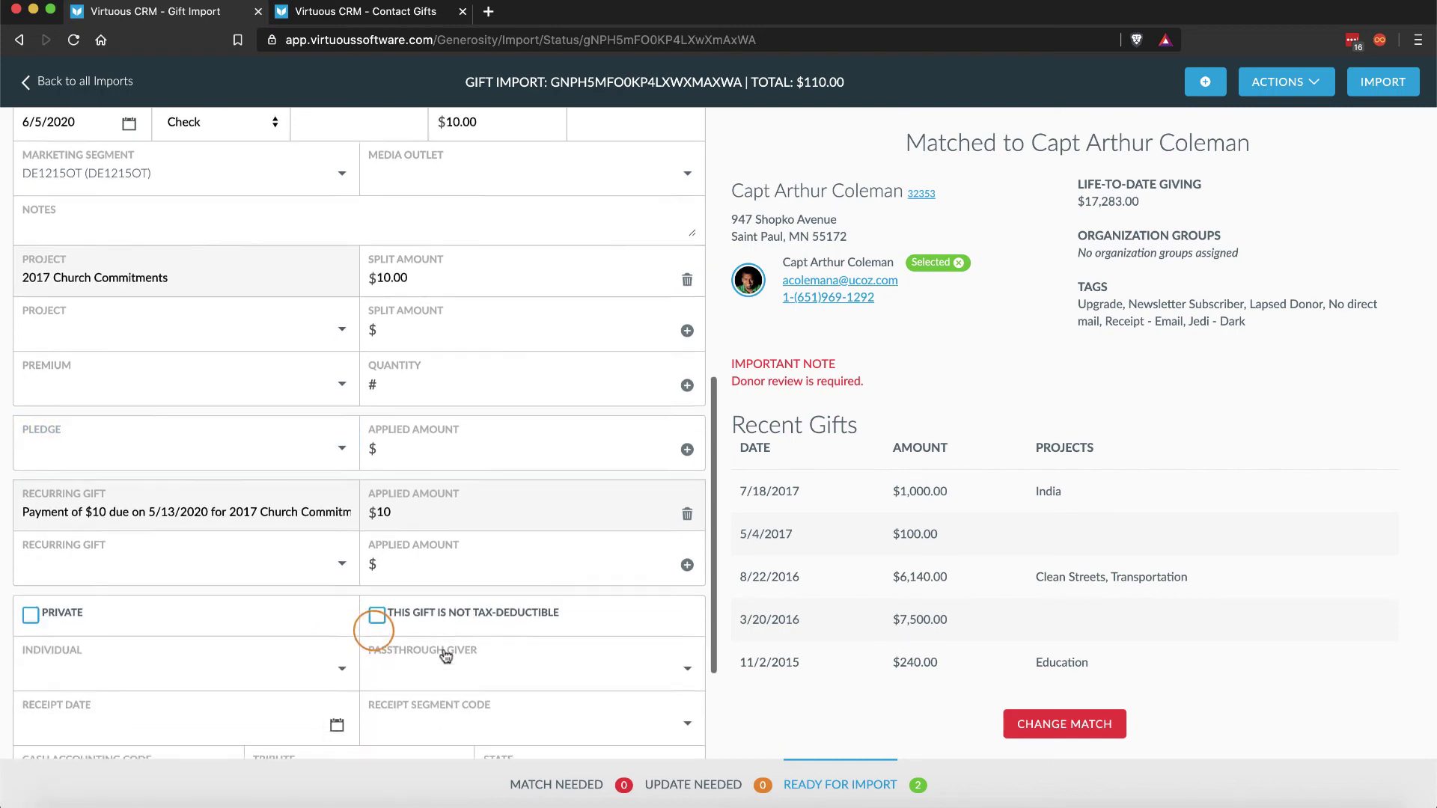
left_click(423, 646)
type("bob")
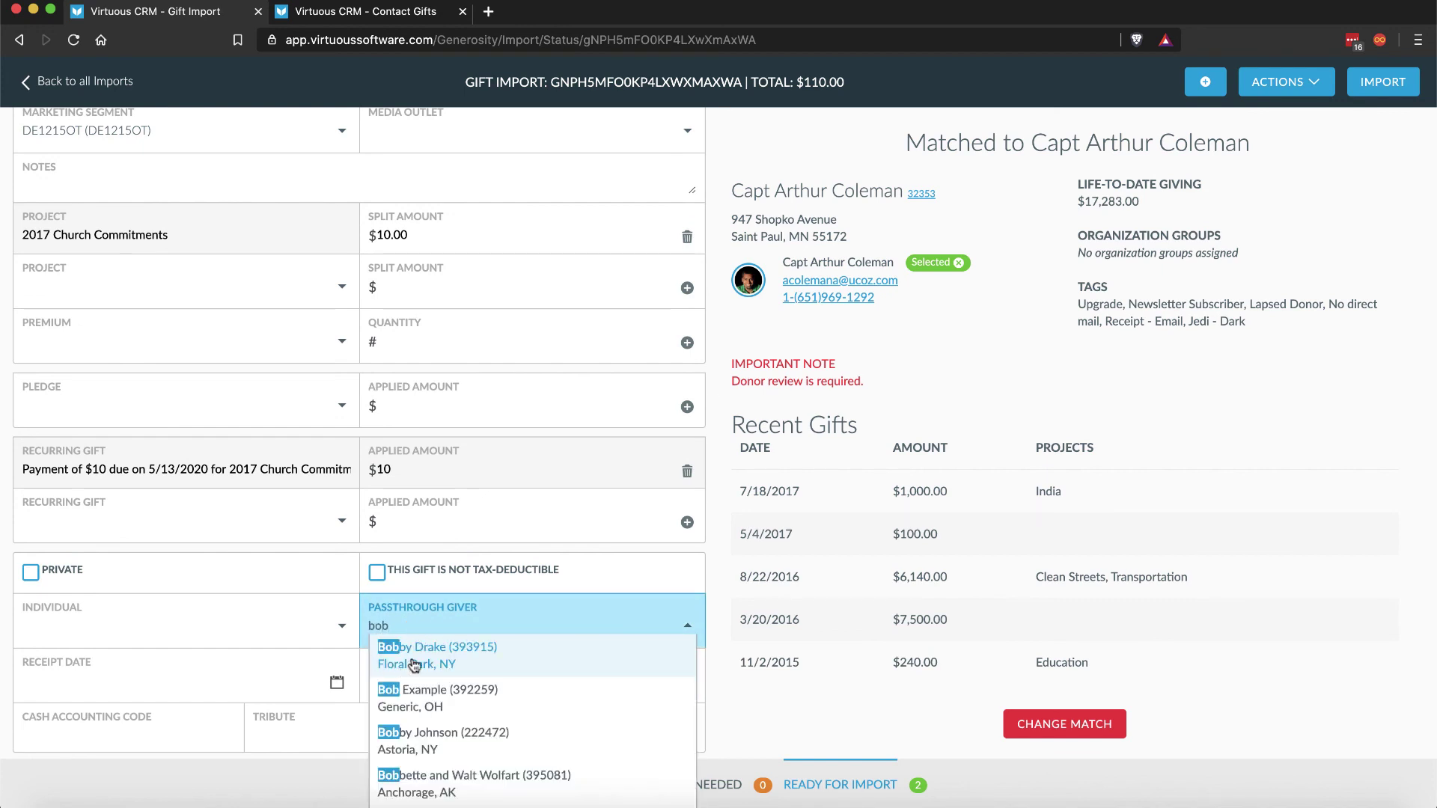
left_click(412, 663)
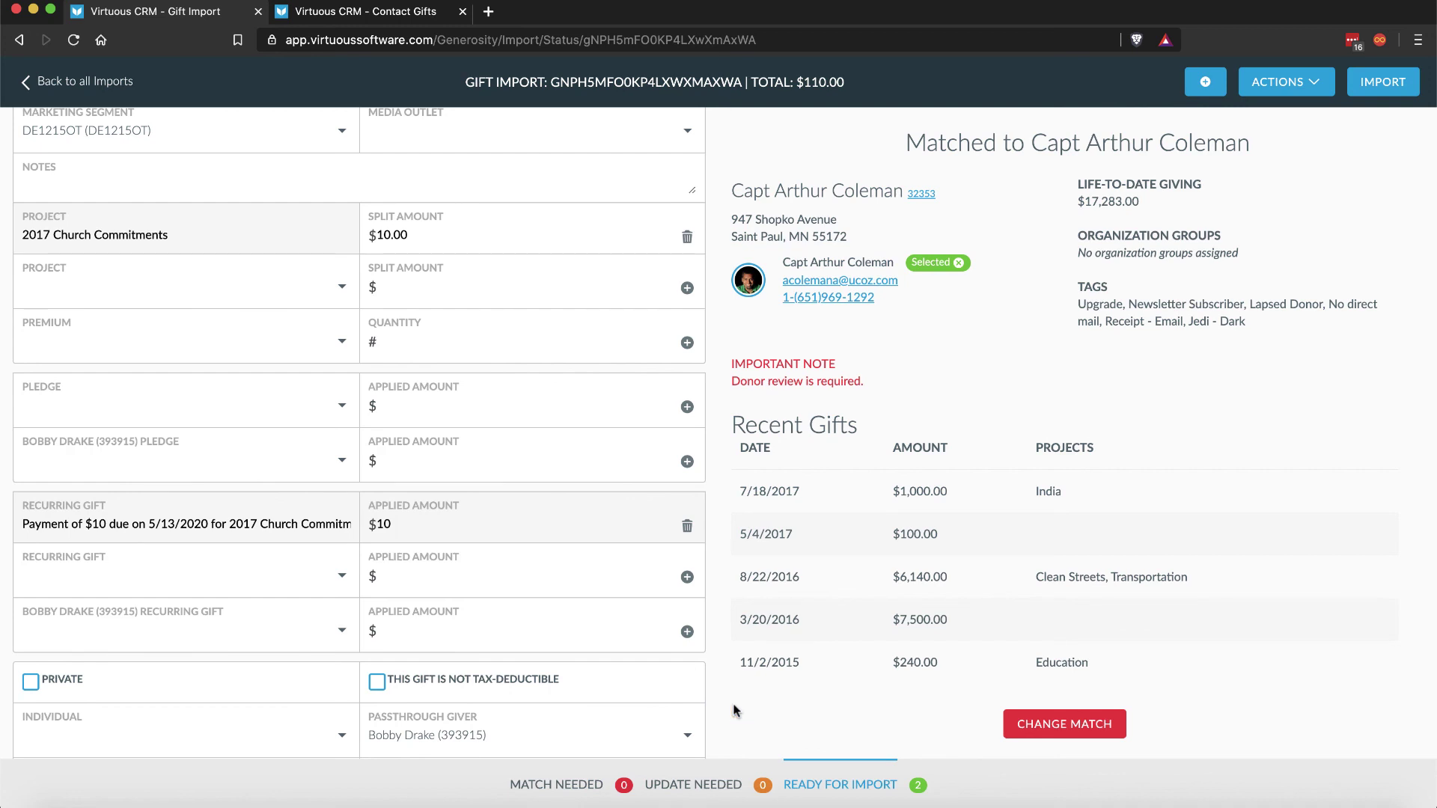
scroll(685, 698, "down", 3)
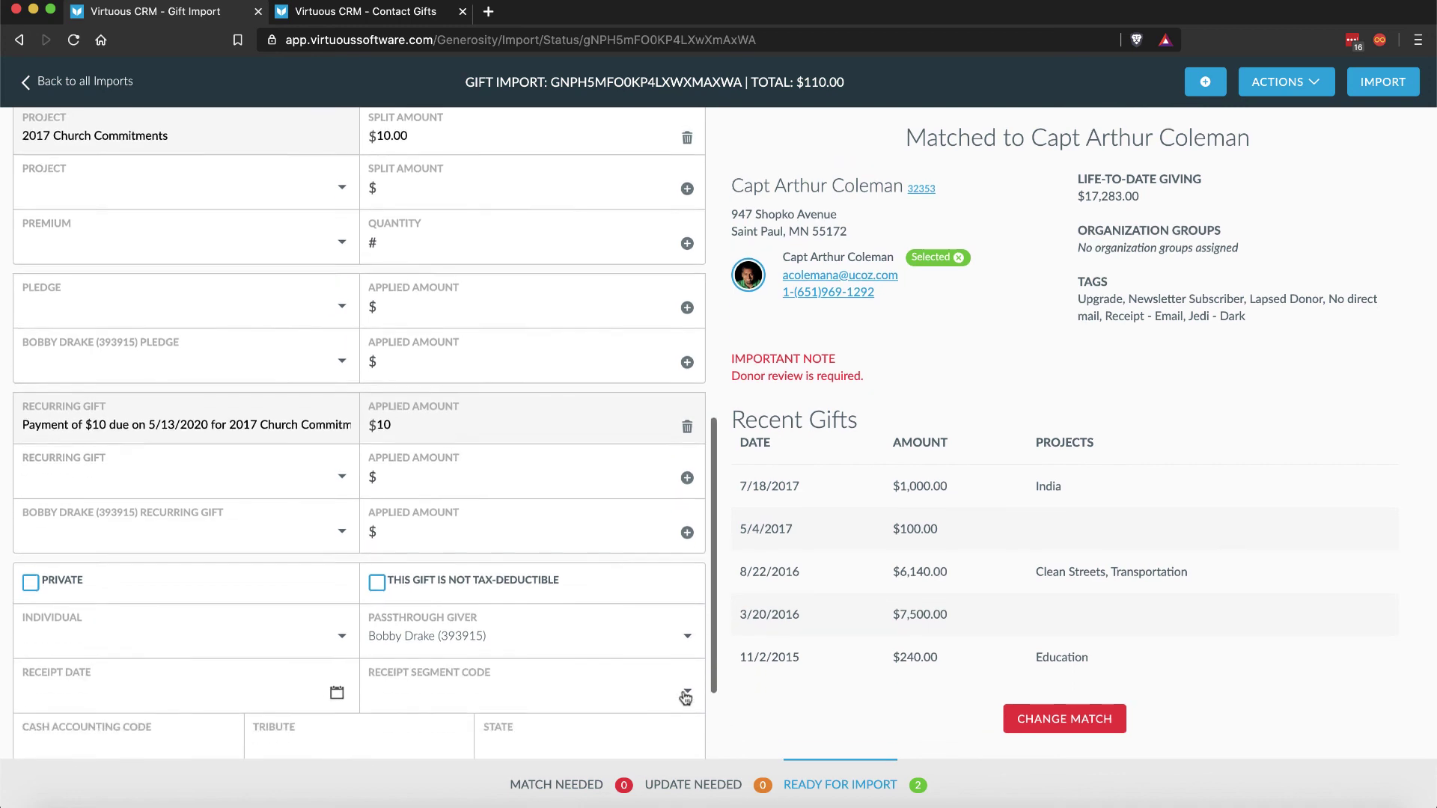
scroll(685, 697, "down", 1)
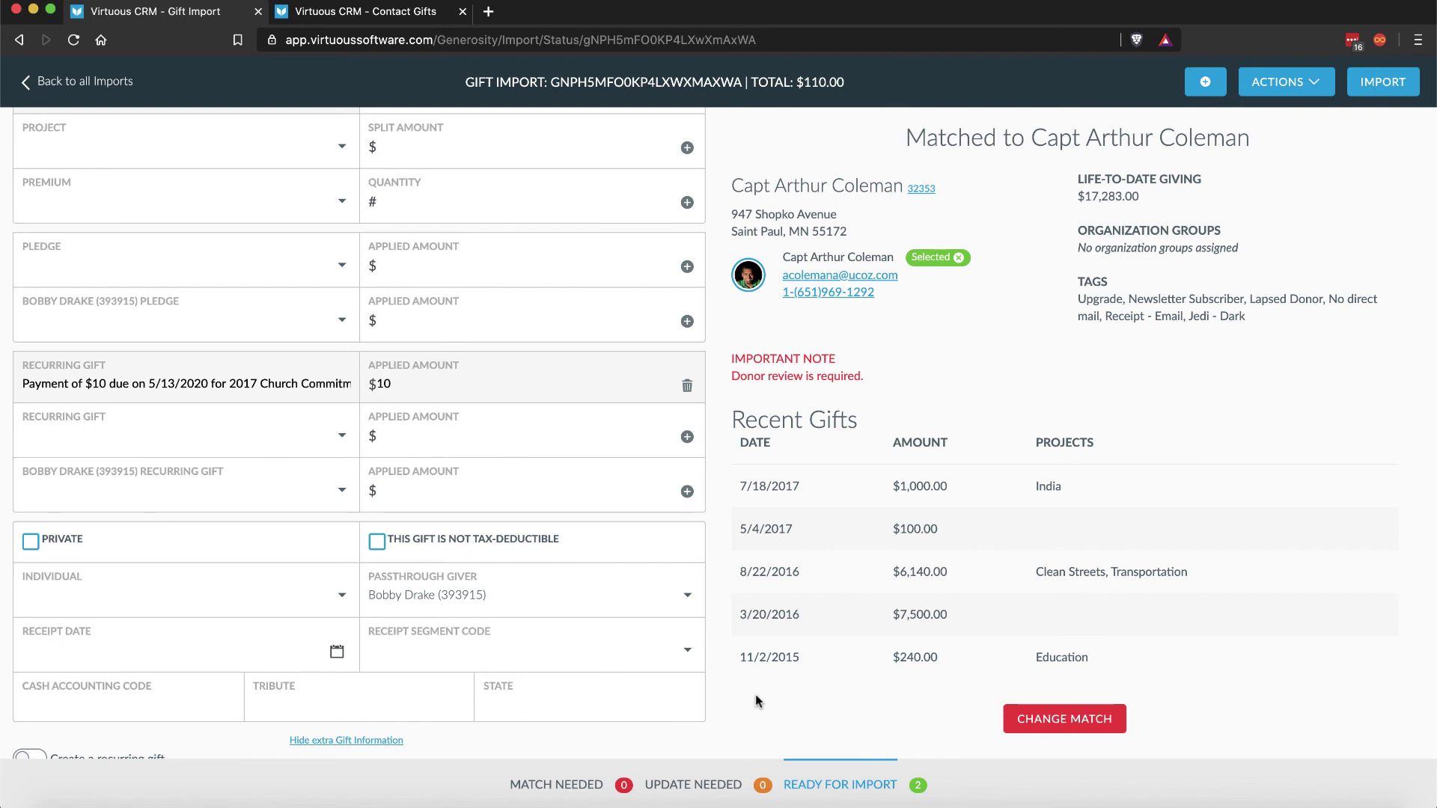